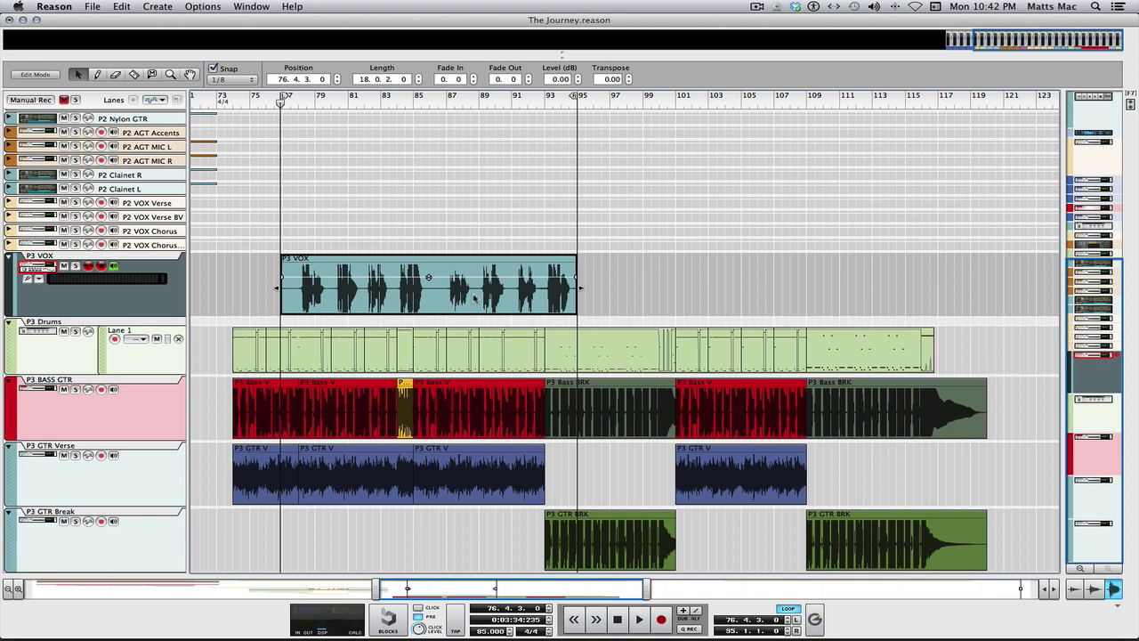
# Inspect the P3 VOX insert effects in the rack and its mixer channel, and return to the sequencer.
pyautogui.press('F6')
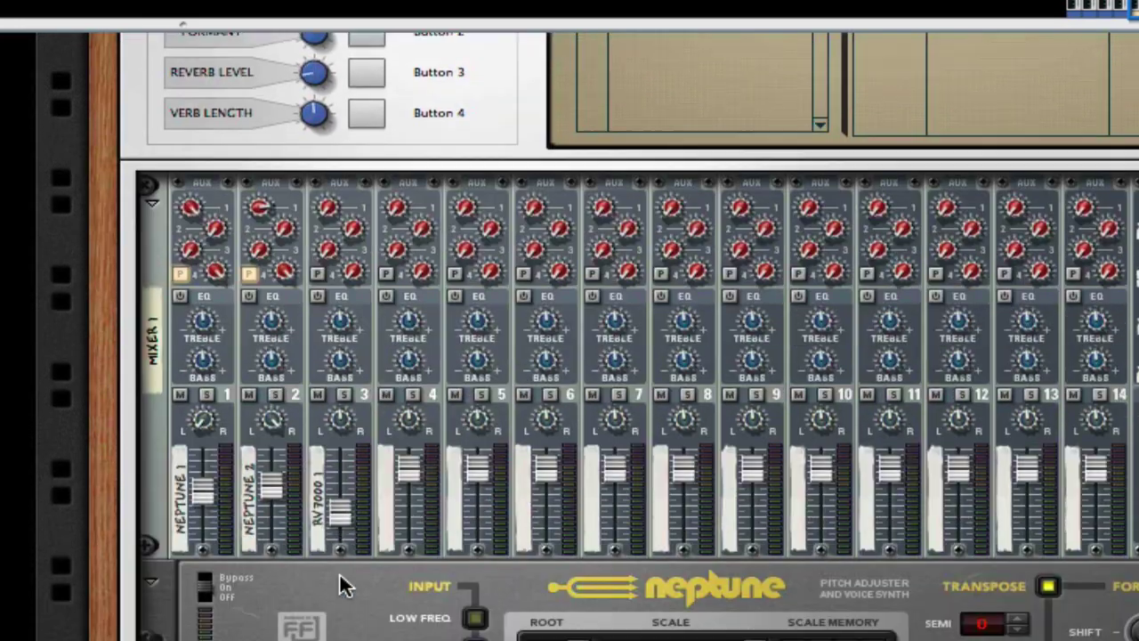
pyautogui.scroll(5, 339, 574)
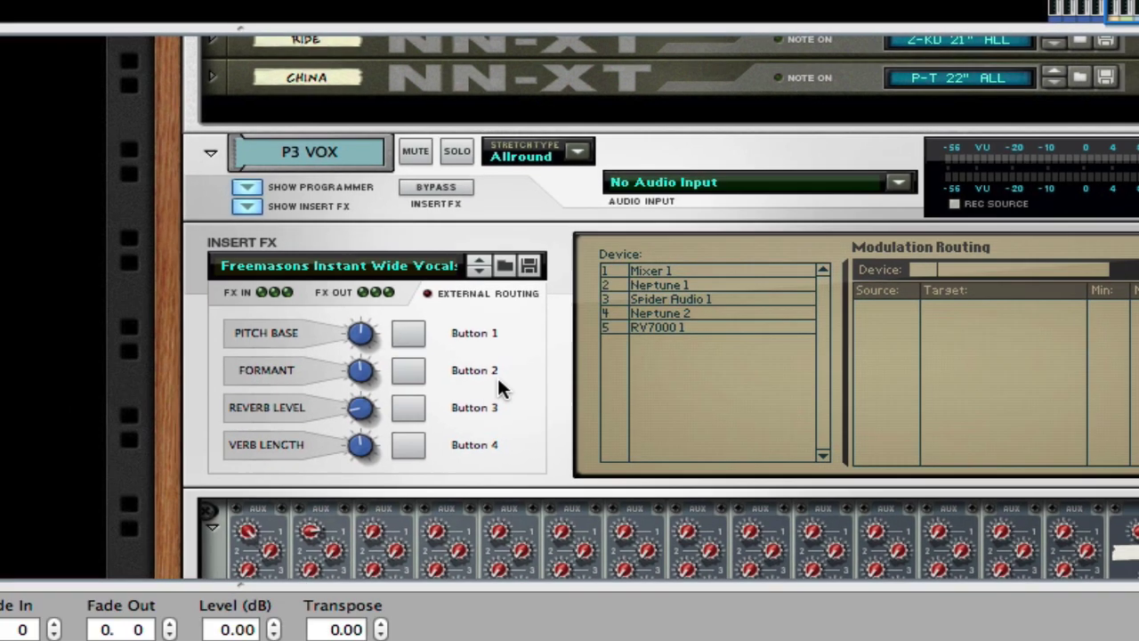
pyautogui.press('F5')
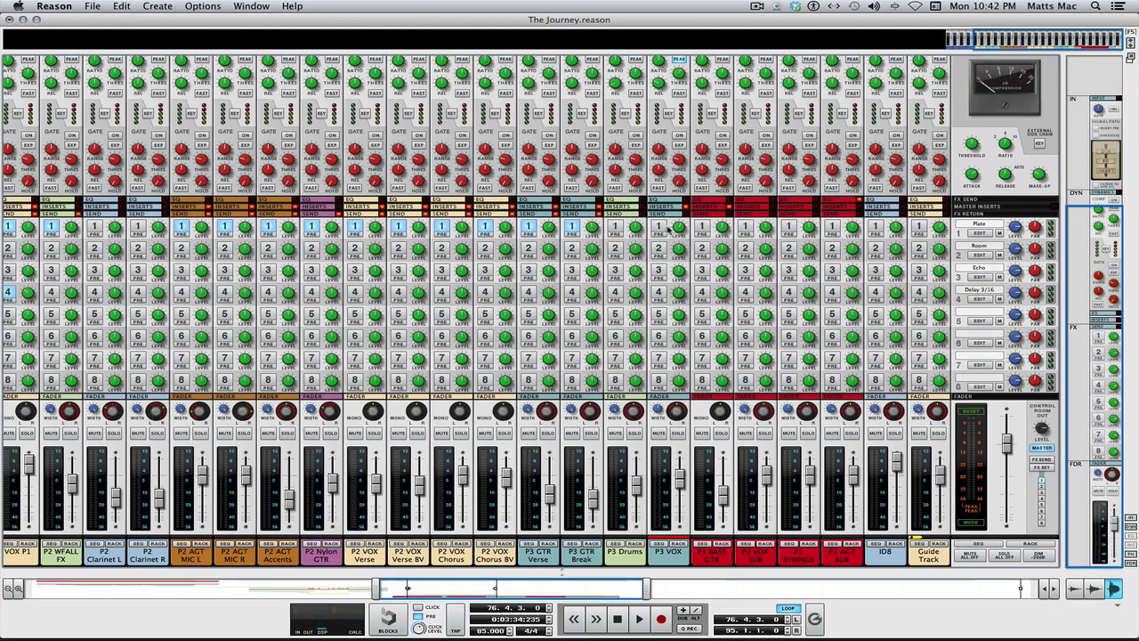
pyautogui.press('F7')
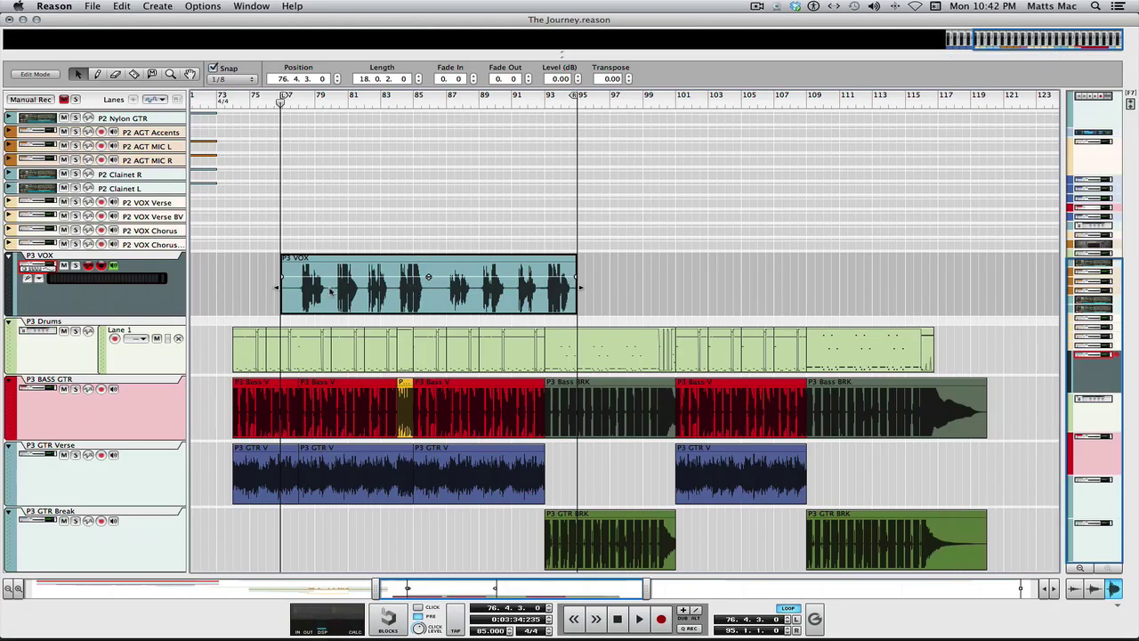
# Open the P3 VOX clip's comp takes and assign Take 5 to the segment ending at bar 80.
pyautogui.doubleClick(330, 291)
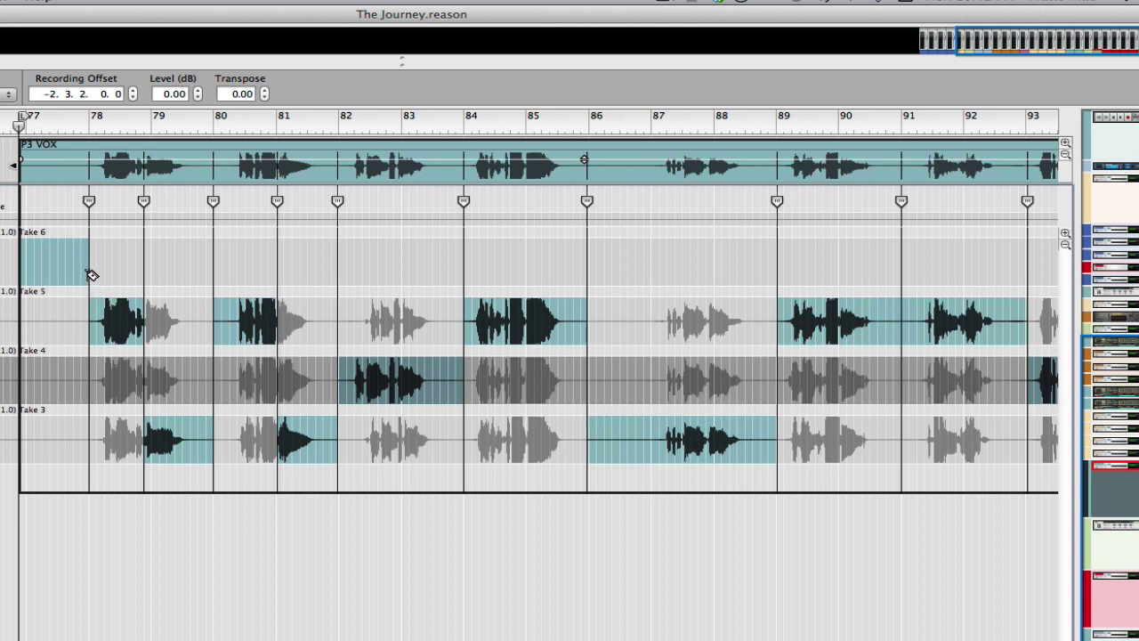
pyautogui.click(186, 319)
pyautogui.click(186, 318)
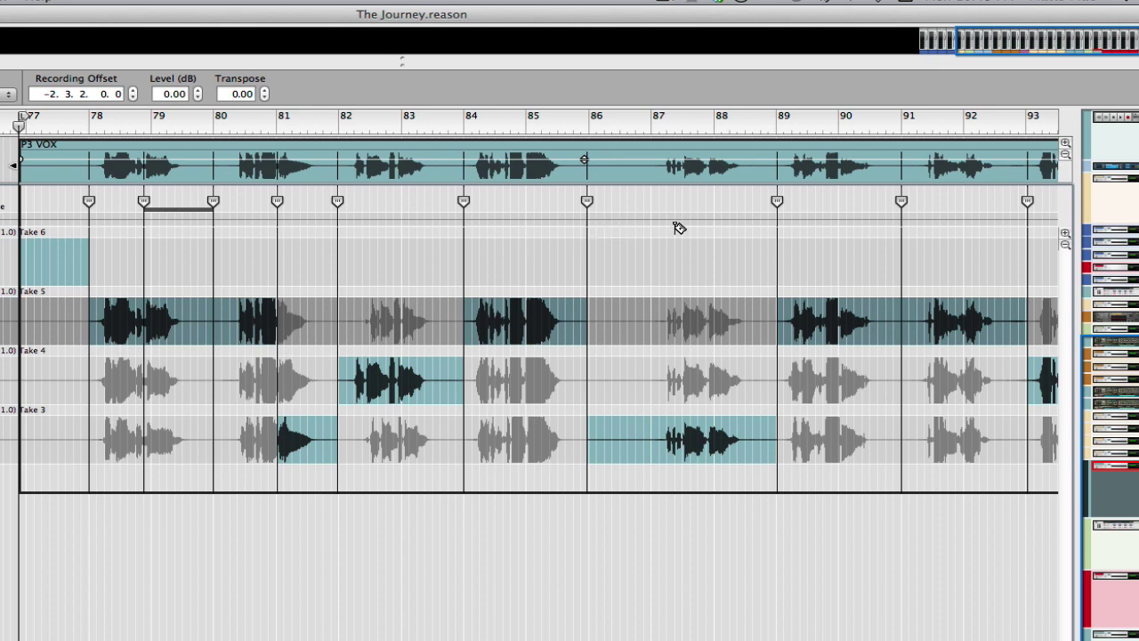
# Set the loop locators around the first vocal phrase, from bar 78 to about 79.3.3.
pyautogui.hscroll(5, 907, 227)
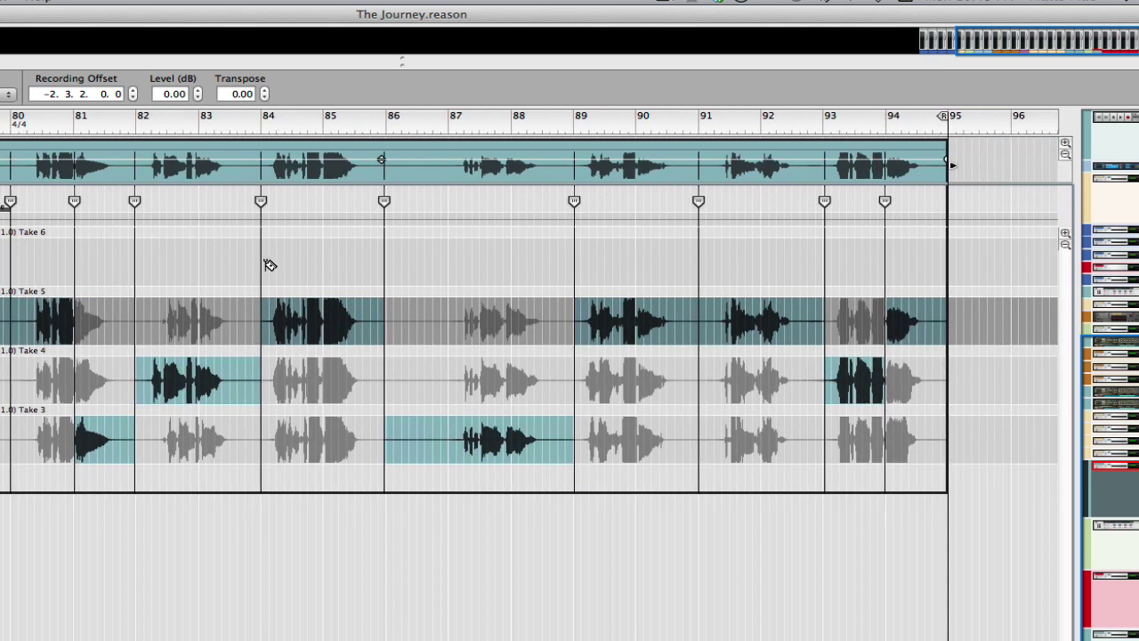
pyautogui.hscroll(-6, 415, 262)
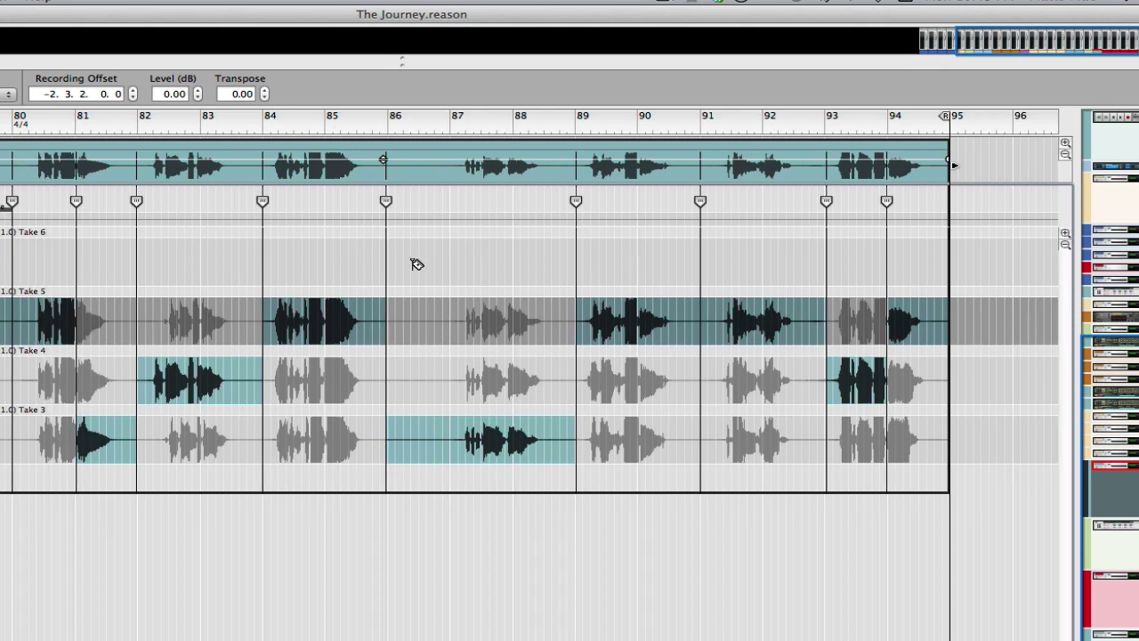
pyautogui.hscroll(-3, 416, 264)
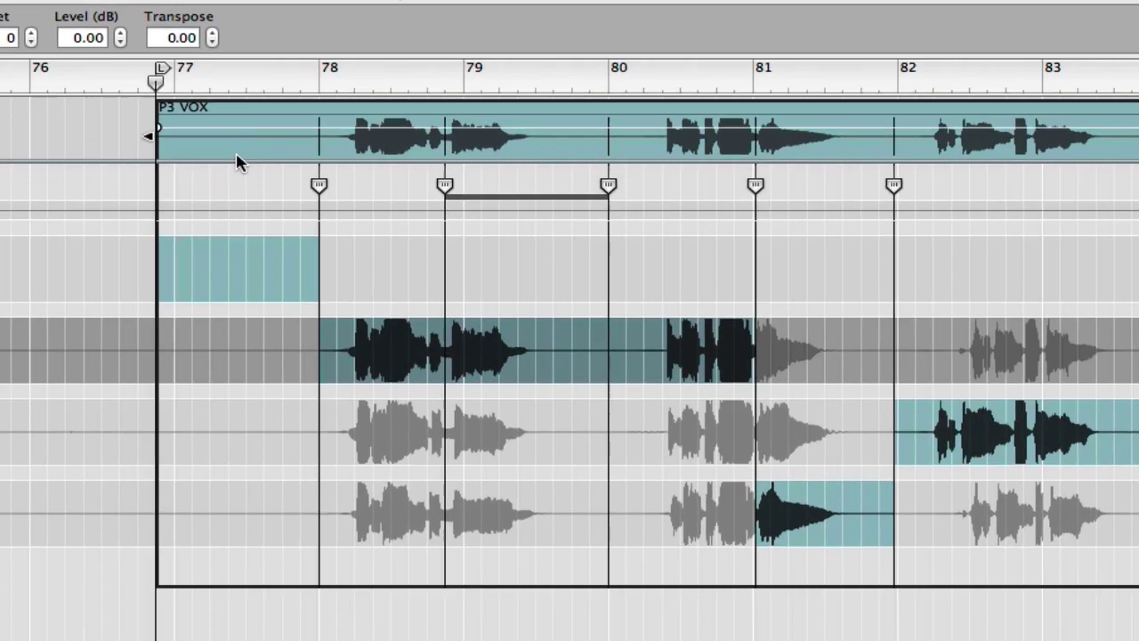
pyautogui.hscroll(5, 223, 151)
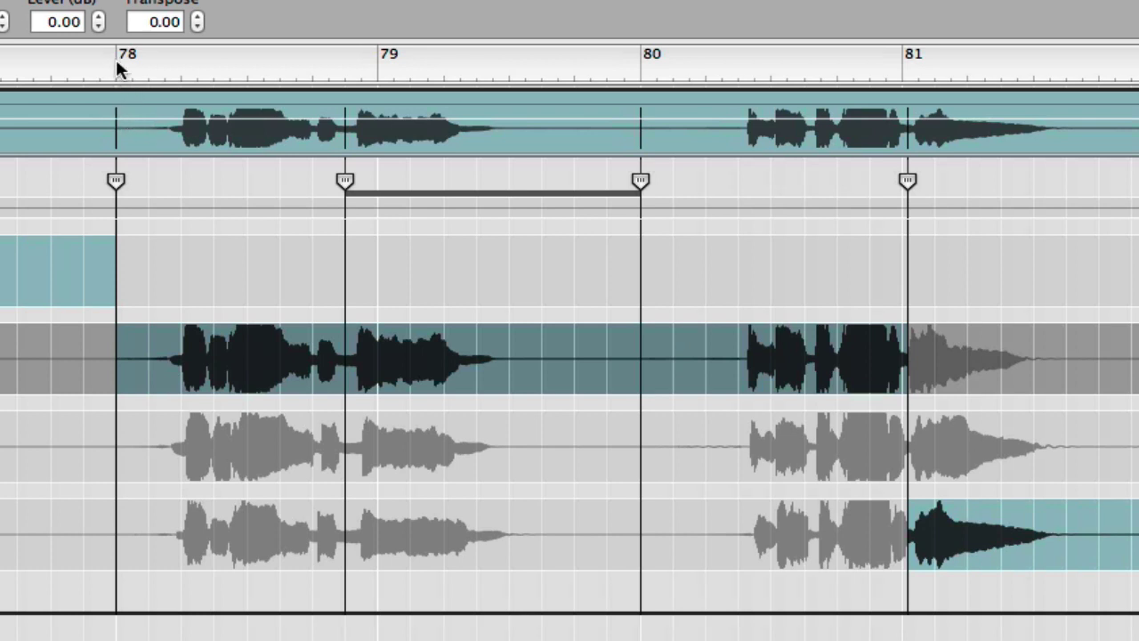
pyautogui.click(118, 64)
pyautogui.click(547, 76)
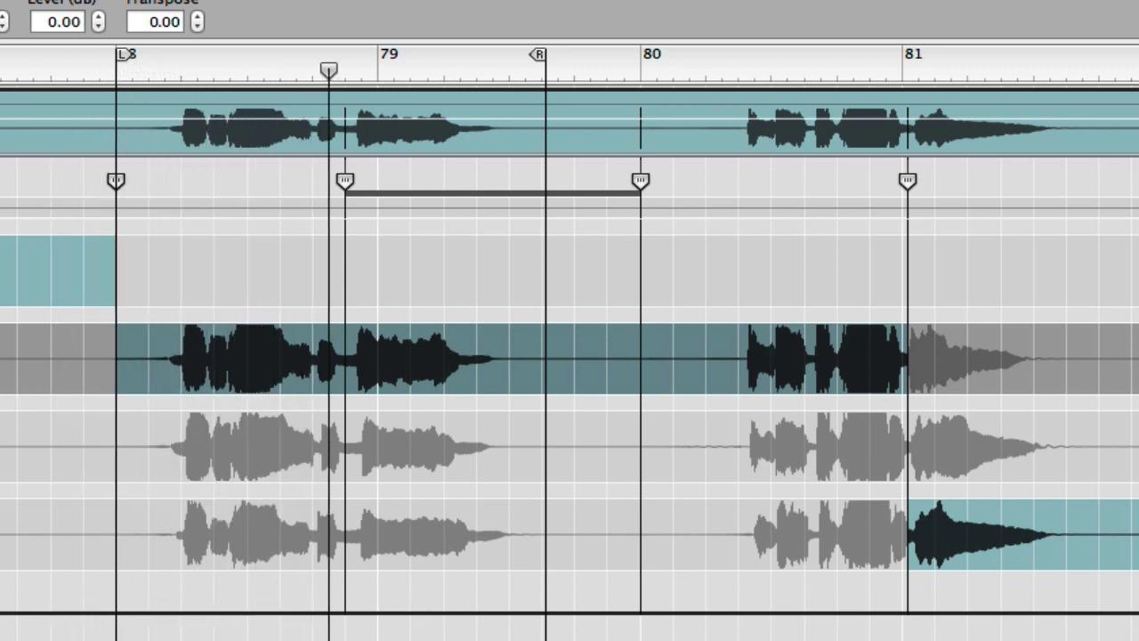
# Compare Take 4 and Take 3 in the segment starting at bar 78, and reassign it to Take 5.
pyautogui.click(252, 463)
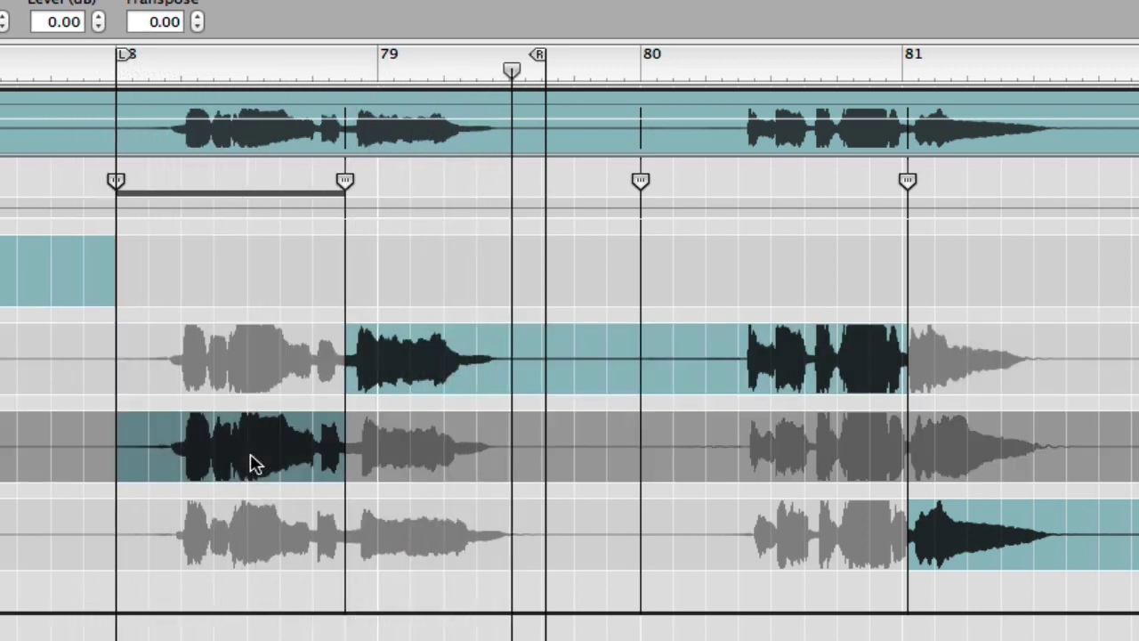
pyautogui.click(255, 536)
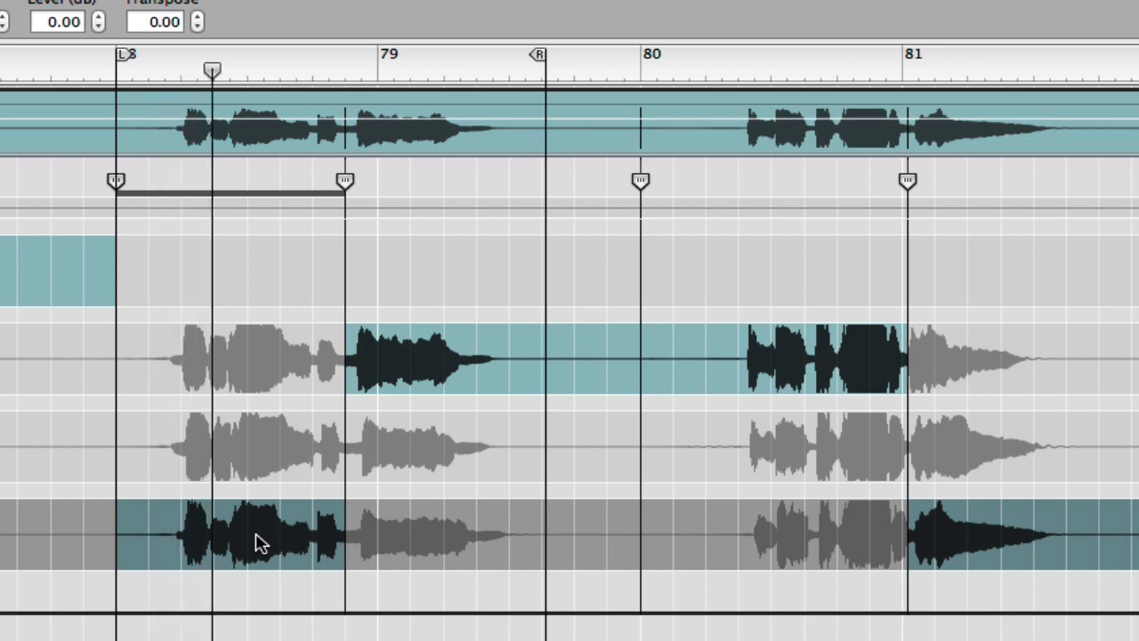
pyautogui.click(239, 347)
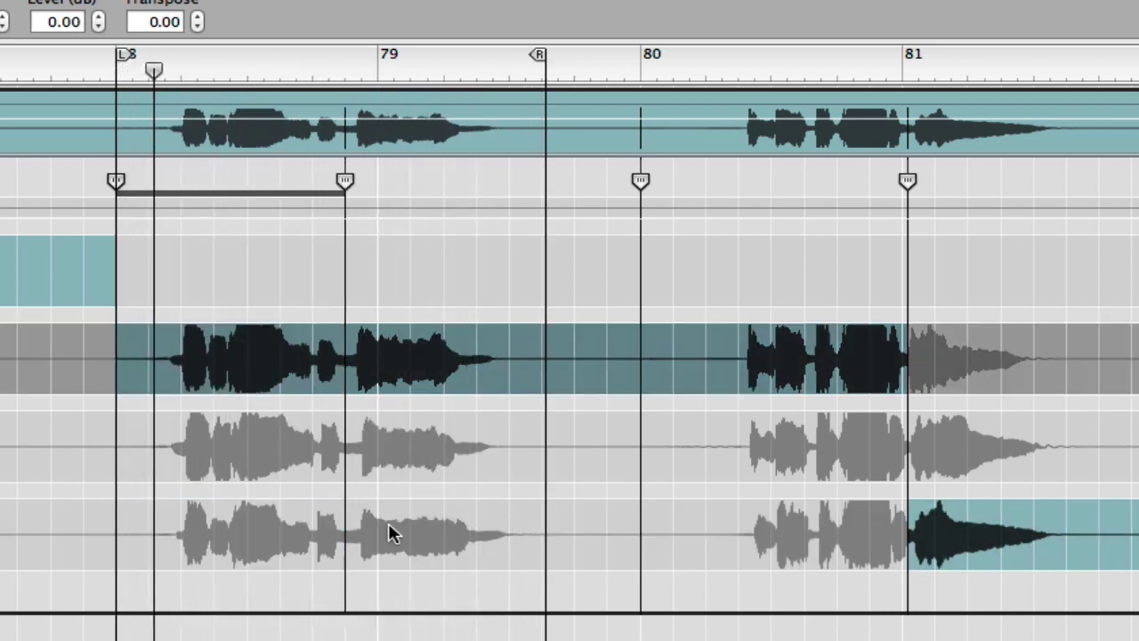
# Compare Take 4 and Take 3 in the segment ending at bar 80, and use Take 3.
pyautogui.click(400, 449)
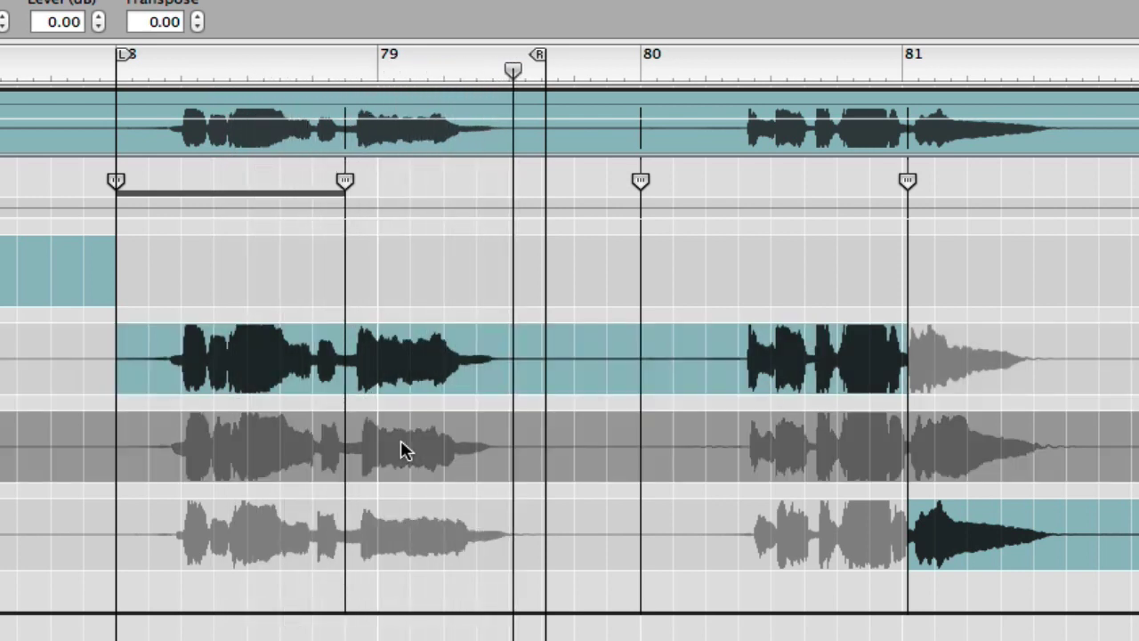
pyautogui.click(401, 449)
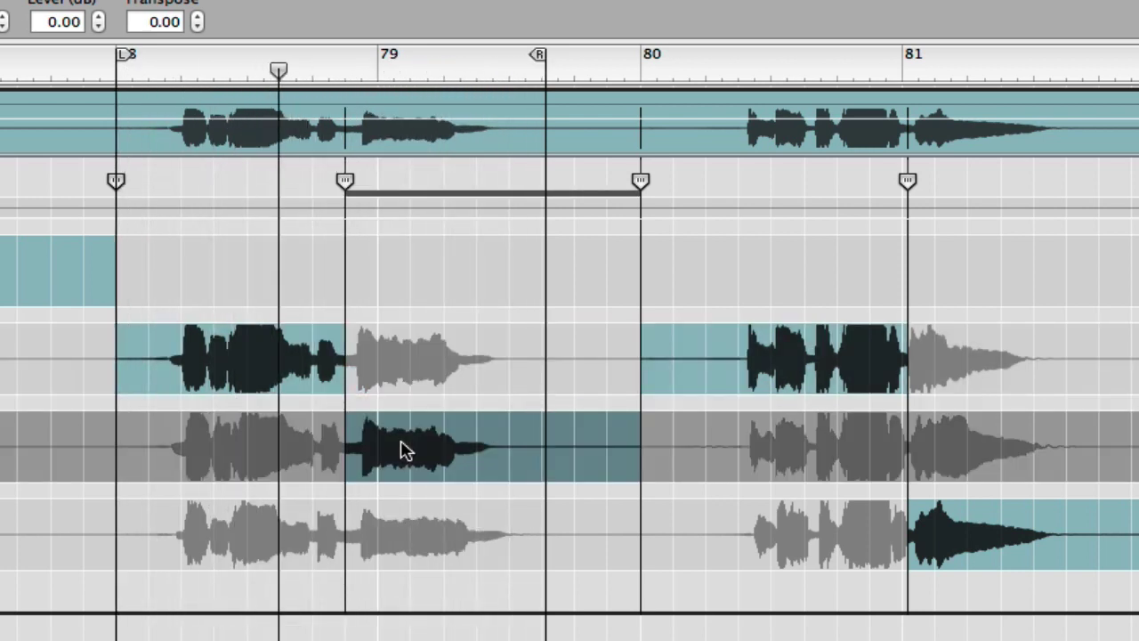
pyautogui.click(407, 527)
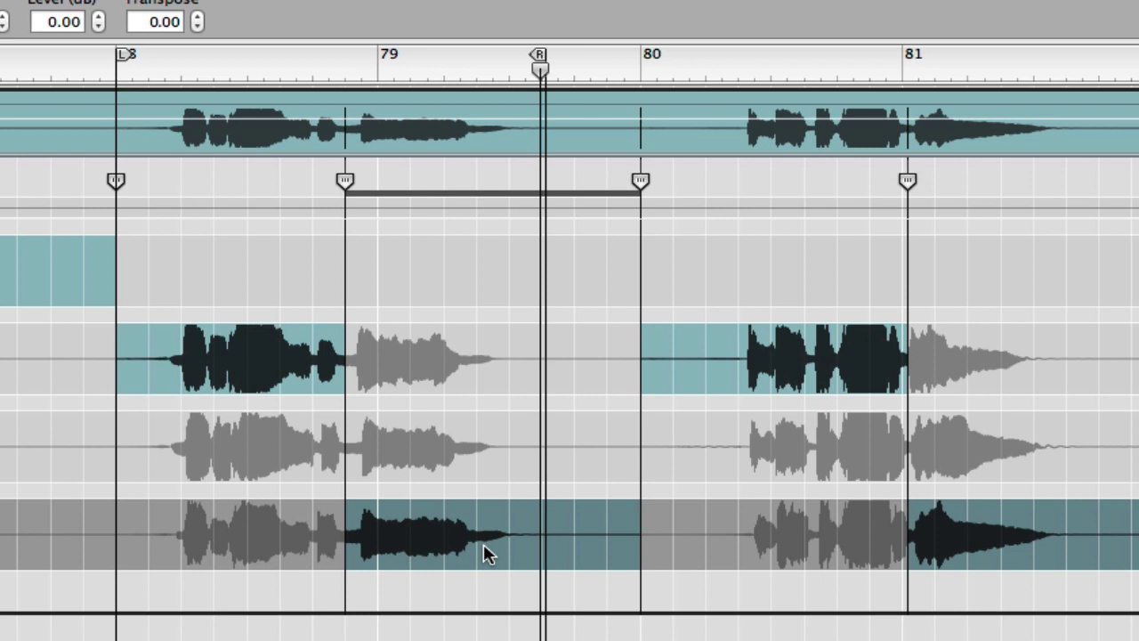
# Review the take choices across the whole P3 VOX comp and place the playhead at about bar 76.
pyautogui.hscroll(10, 483, 551)
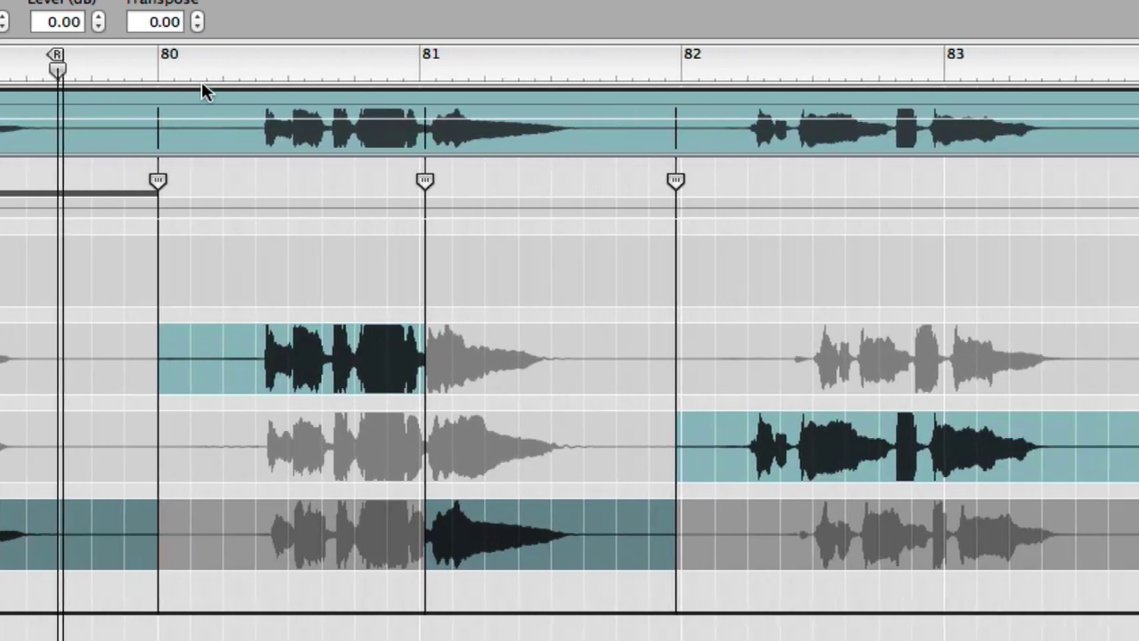
pyautogui.hscroll(7, 597, 264)
pyautogui.hscroll(-16, 597, 259)
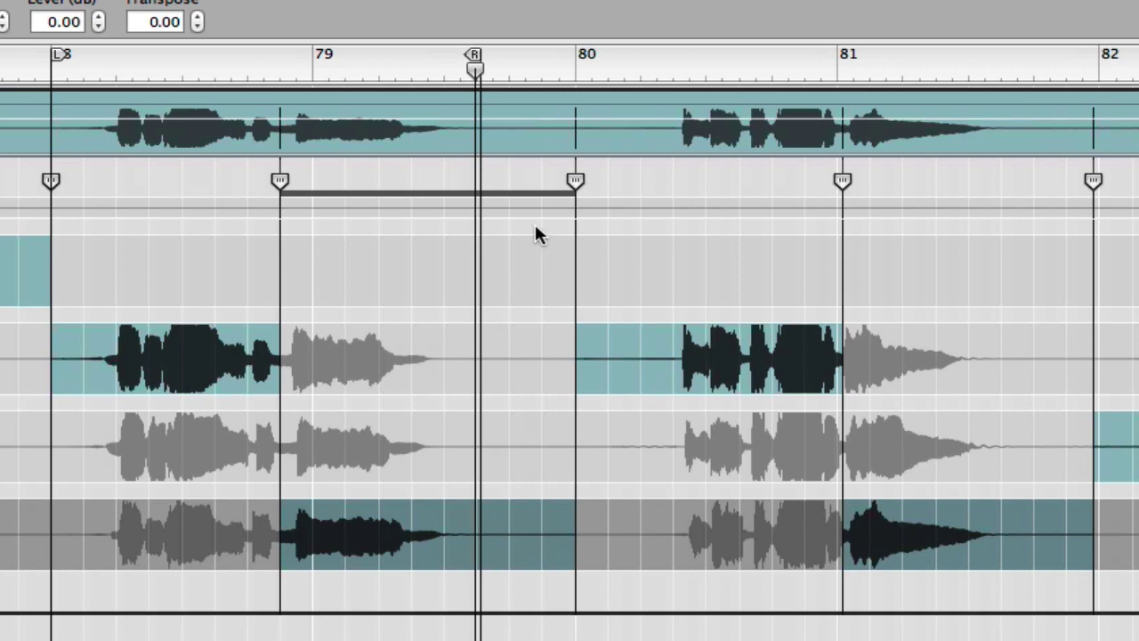
pyautogui.hscroll(20, 801, 320)
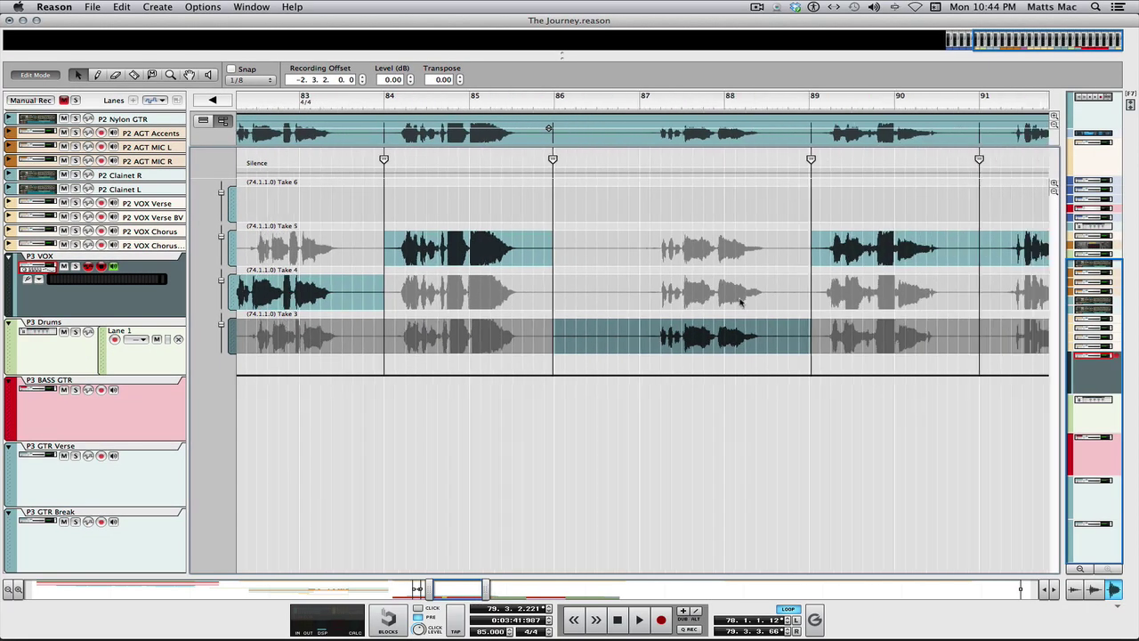
pyautogui.scroll(-10, 740, 302)
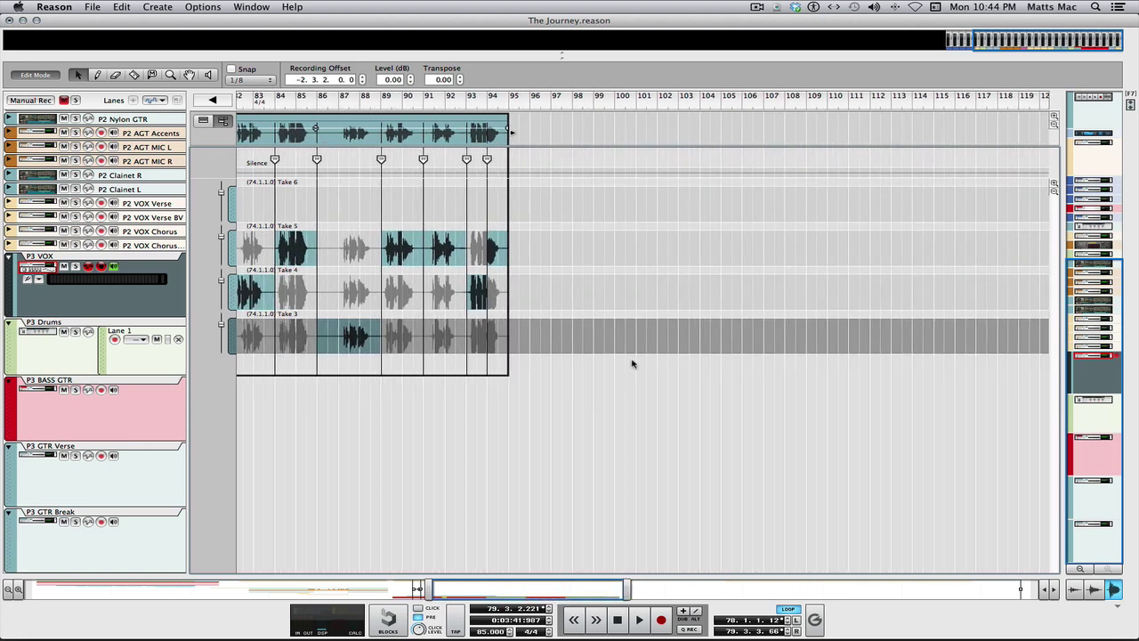
pyautogui.hscroll(-15, 632, 363)
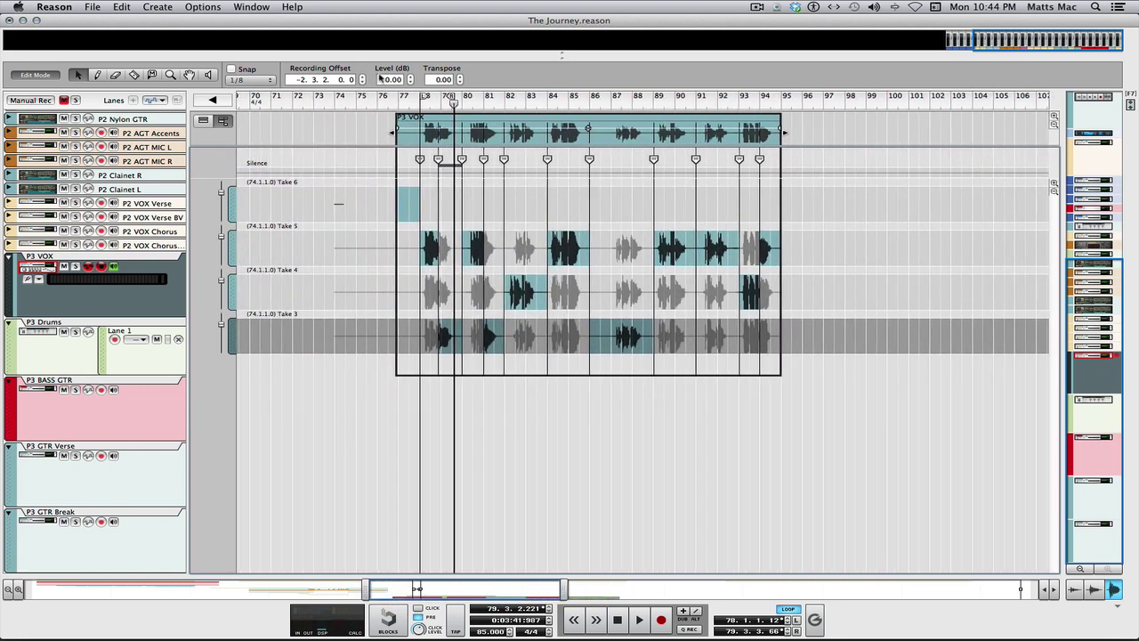
pyautogui.click(383, 99)
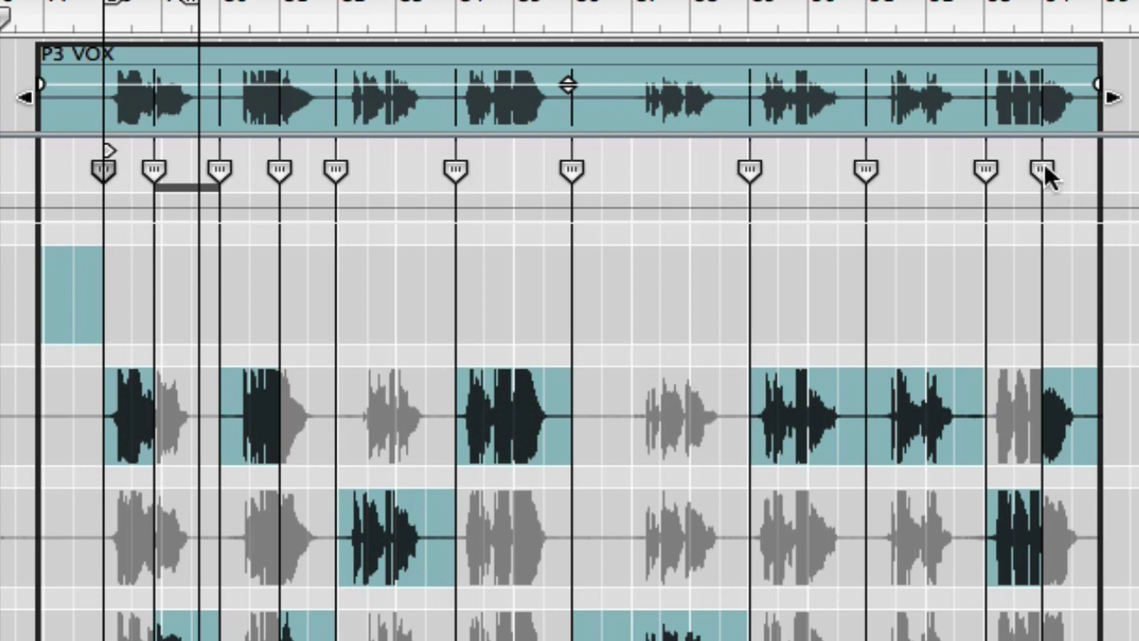
# Crossfade all the selected cuts in the P3 VOX comp together, with a crossfade length of about 0.182.2.
pyautogui.press('h')
pyautogui.press('h')
pyautogui.press('h')
pyautogui.press('h')
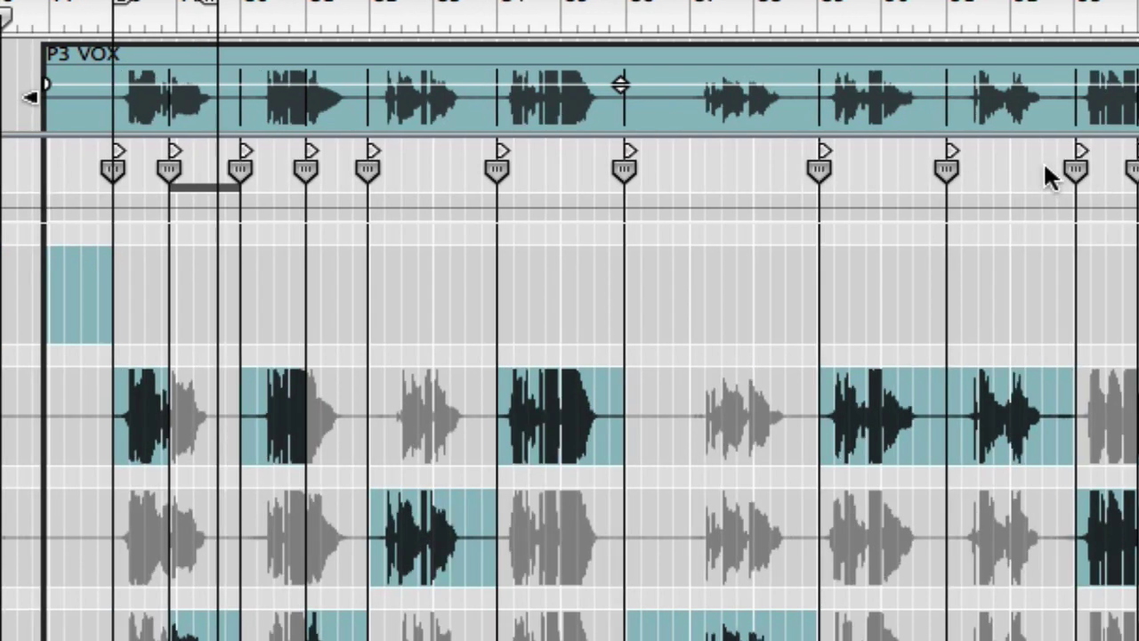
pyautogui.press('h')
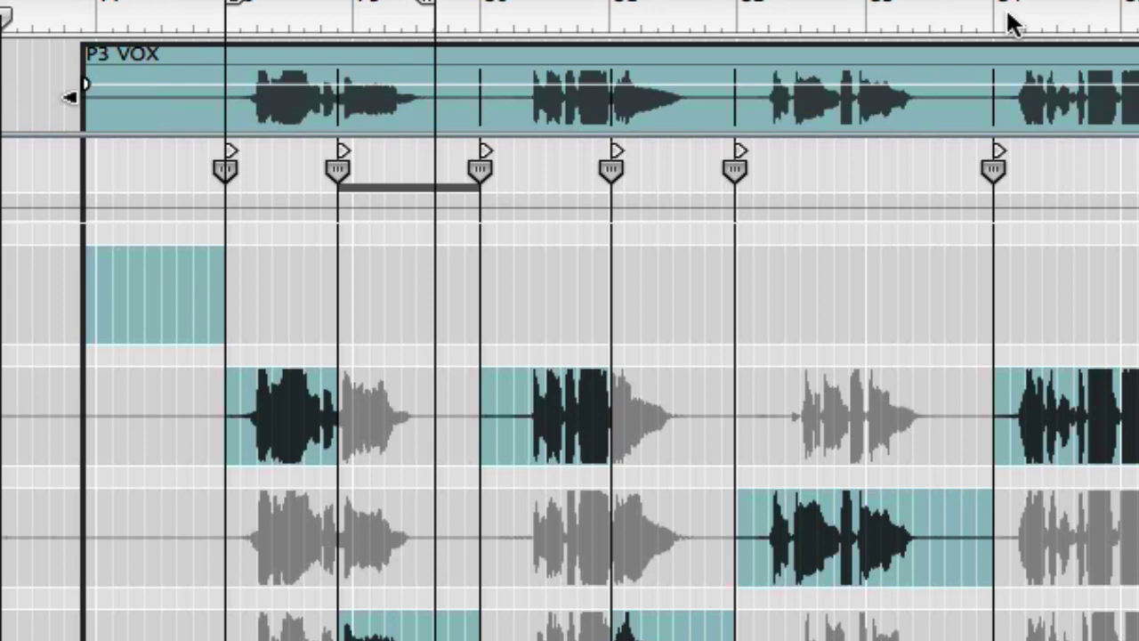
pyautogui.click(1073, 11)
pyautogui.press('h')
pyautogui.press('h')
pyautogui.press('h')
pyautogui.press('h')
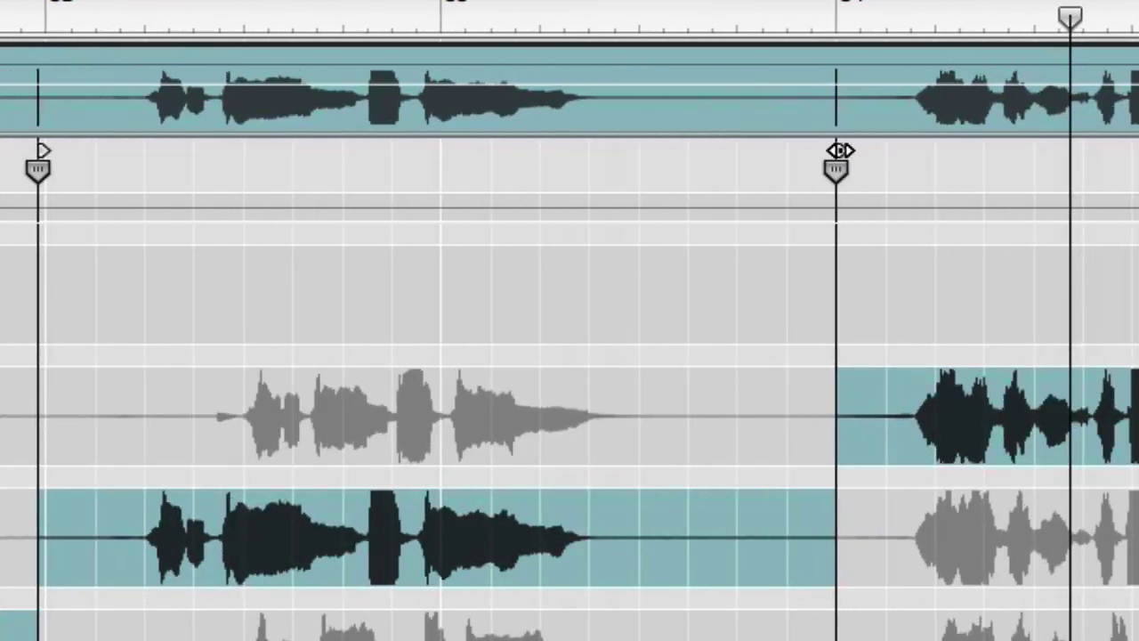
pyautogui.moveTo(842, 152); pyautogui.dragTo(852, 149)
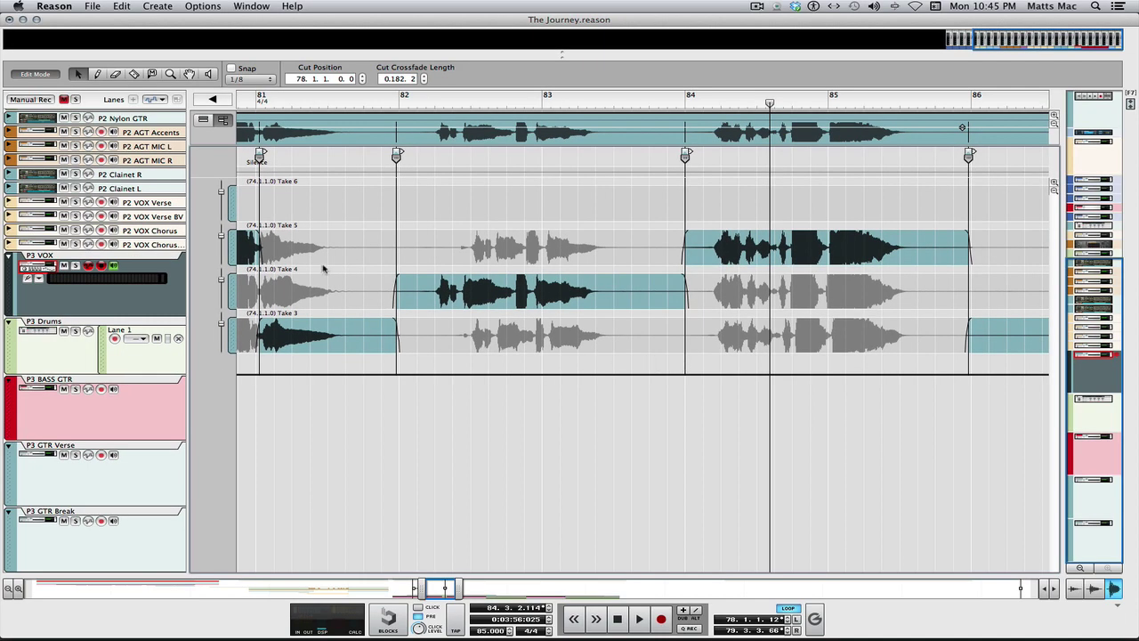
pyautogui.scroll(-2, 380, 283)
pyautogui.scroll(-5, 380, 282)
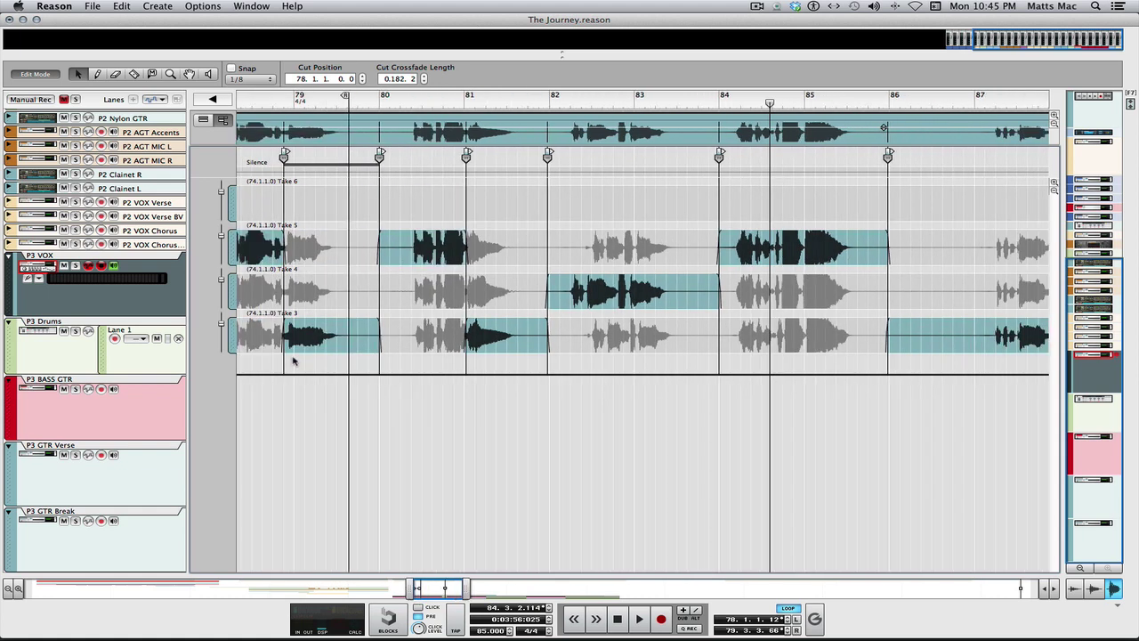
# Leave the comp editor and duplicate the P3 VOX track together with its device.
pyautogui.click(50, 76)
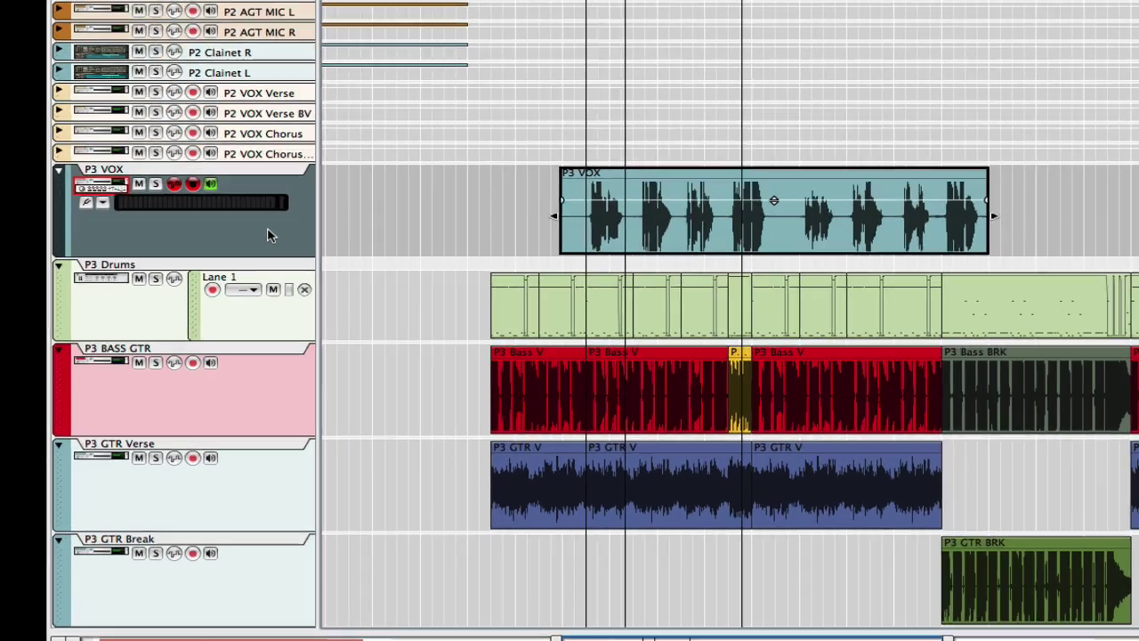
pyautogui.rightClick(153, 299)
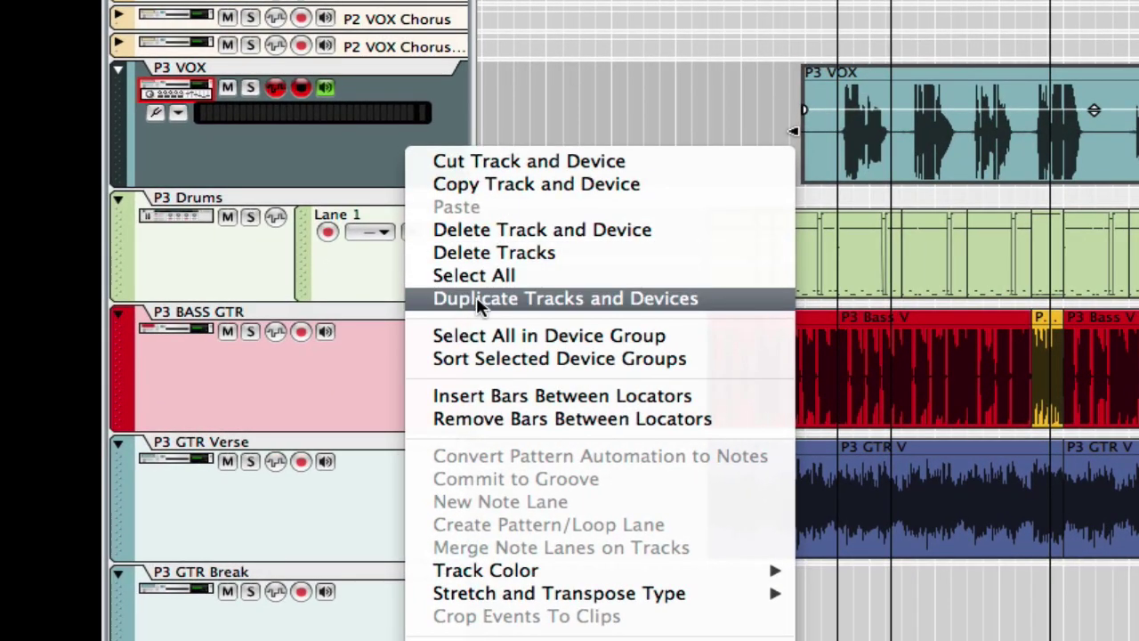
pyautogui.click(546, 299)
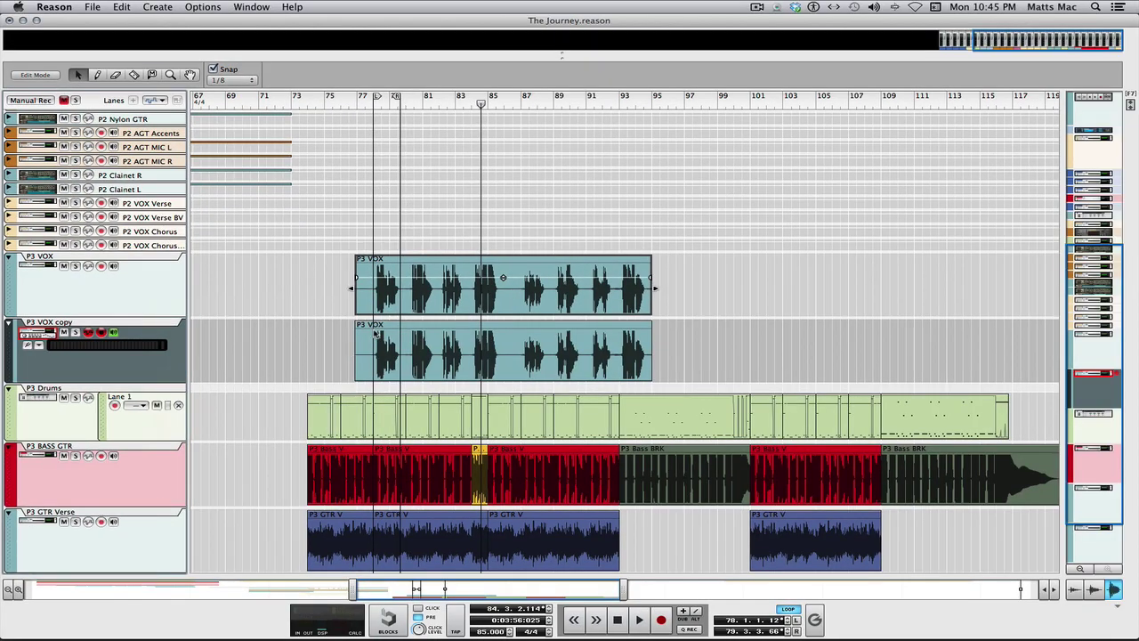
# Rename the clip on the duplicated vocal track as "P3 BV".
pyautogui.click(378, 326)
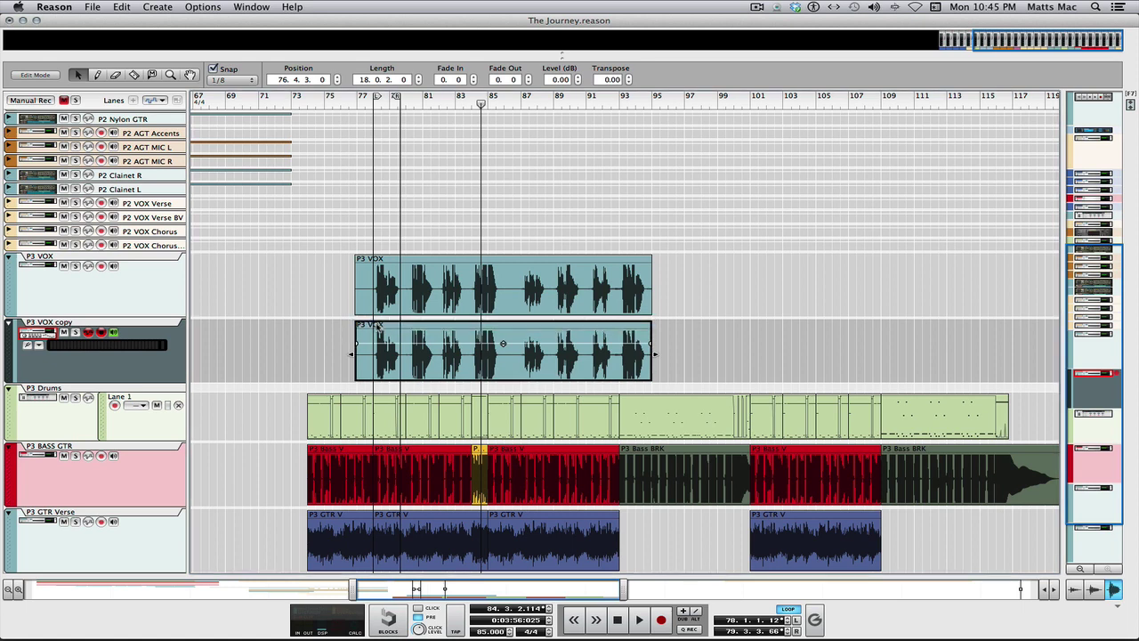
pyautogui.doubleClick(377, 326)
pyautogui.write('P')
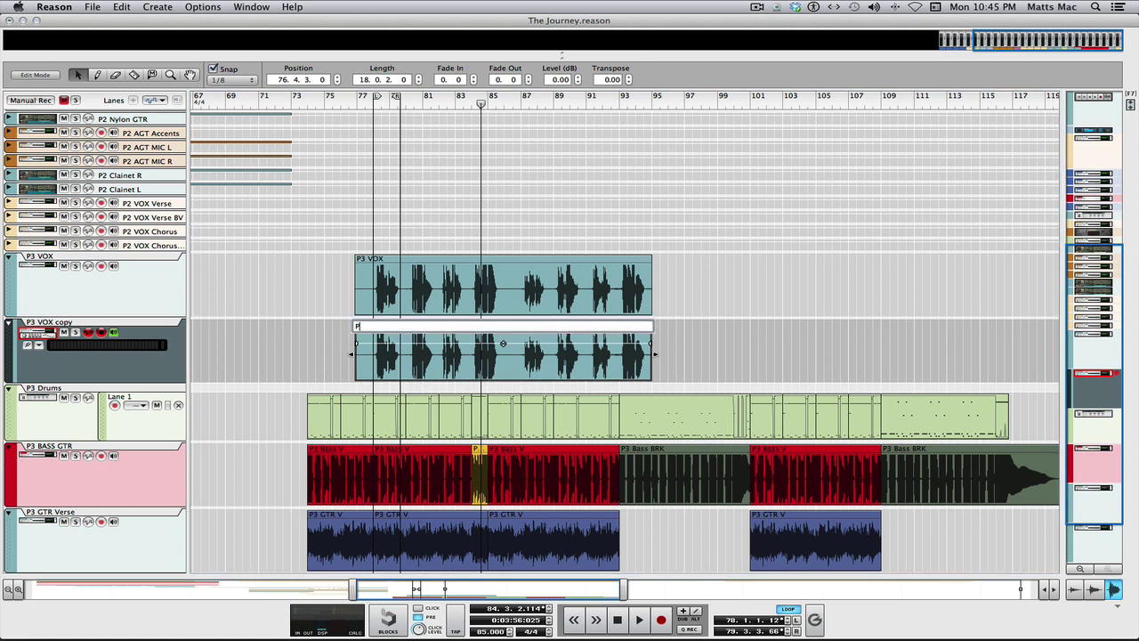
pyautogui.write('3 BV')
pyautogui.press('Return')
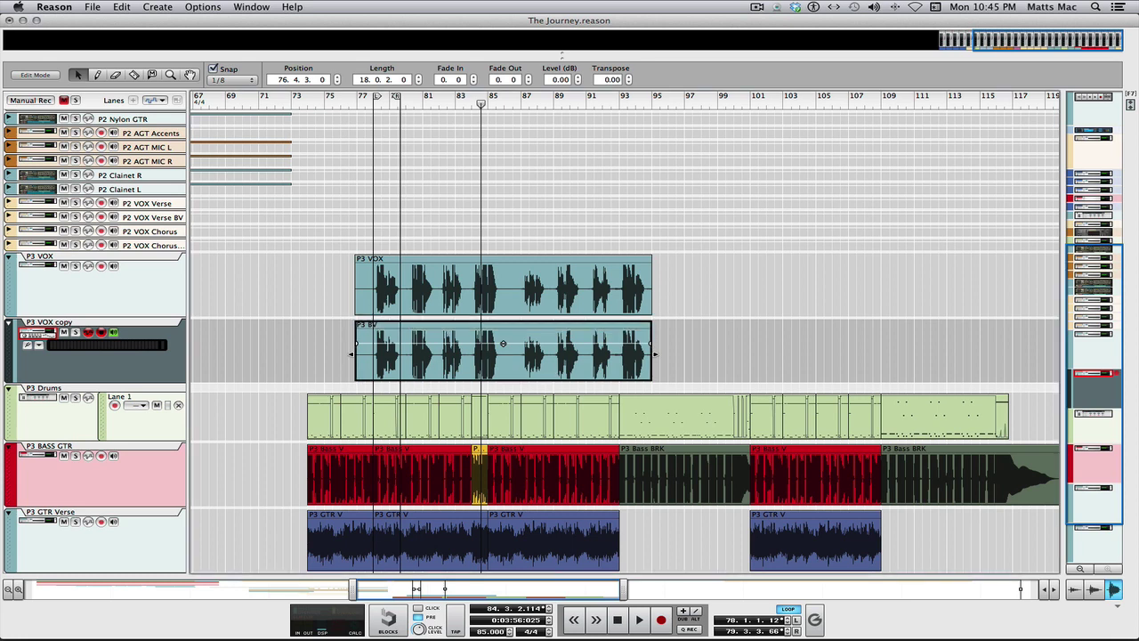
# Rename the duplicated vocal track as "P3 BV".
pyautogui.doubleClick(57, 324)
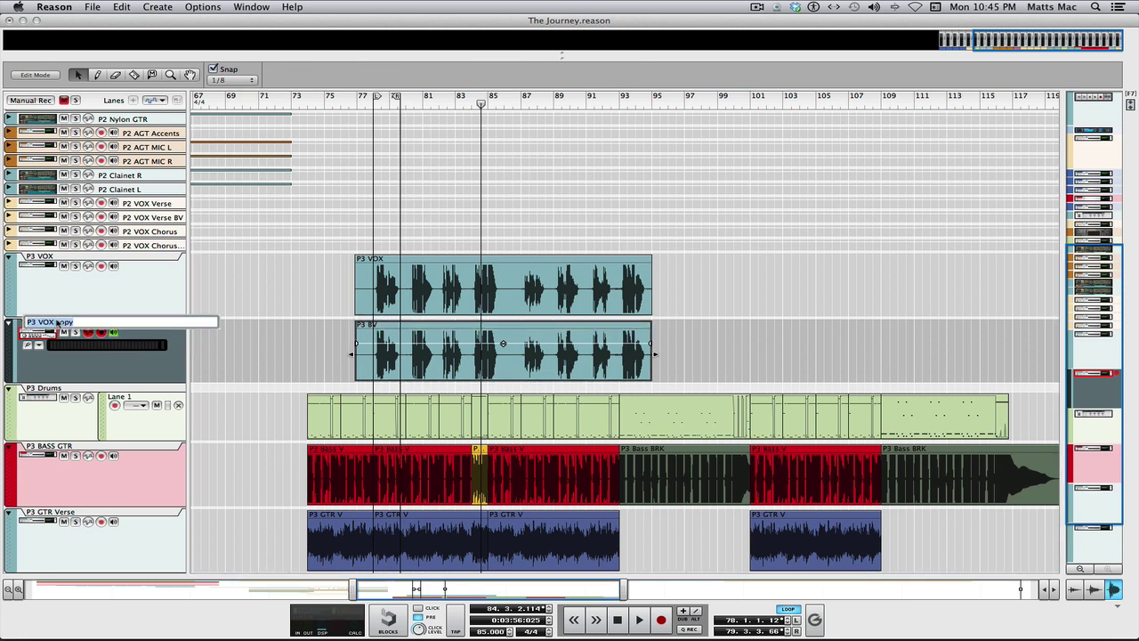
pyautogui.press('Right')
pyautogui.press('BackSpace')
pyautogui.press('BackSpace')
pyautogui.press('BackSpace')
pyautogui.press('BackSpace')
pyautogui.press('BackSpace')
pyautogui.press('BackSpace')
pyautogui.press('BackSpace')
pyautogui.press('BackSpace')
pyautogui.write('BV')
pyautogui.press('Return')
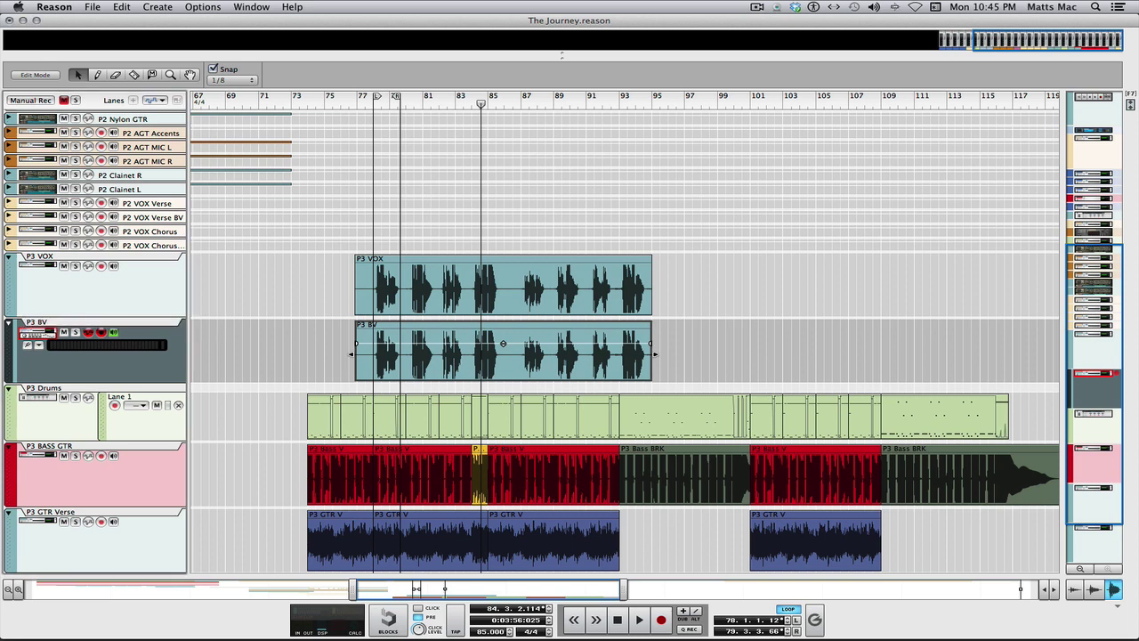
# Place the playhead at bar 93 and, in the P3 BV comp, use Take 5 for the last phrase and Take 3 for its ending.
pyautogui.click(621, 100)
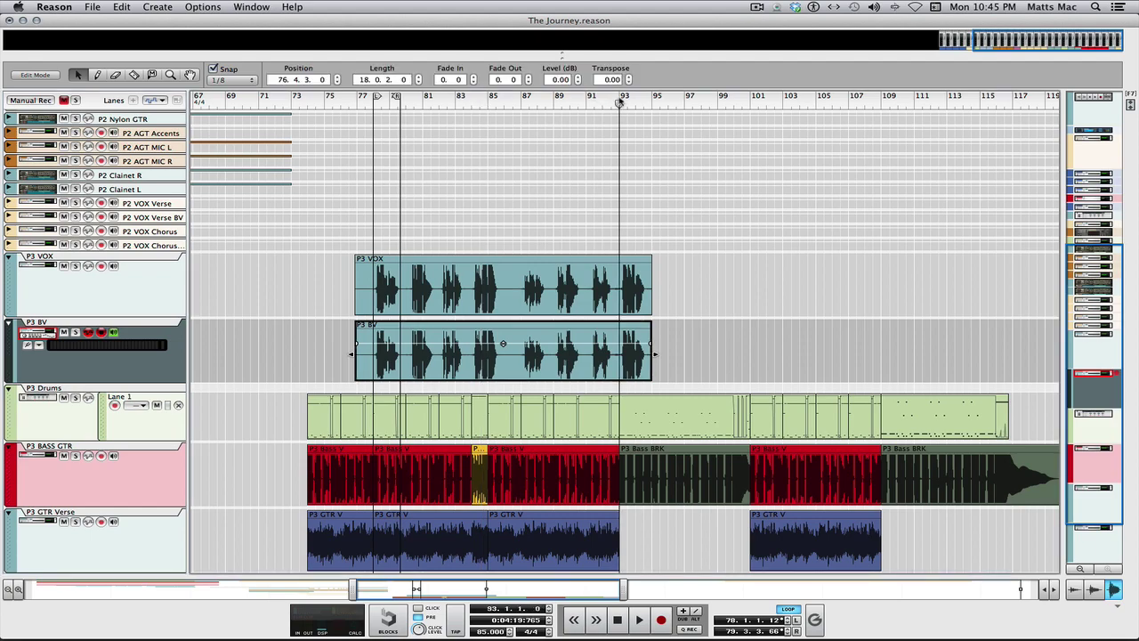
pyautogui.moveTo(620, 101)
pyautogui.mouseDown()
pyautogui.moveTo(554, 100)
pyautogui.moveTo(633, 101)
pyautogui.moveTo(619, 100)
pyautogui.mouseUp()
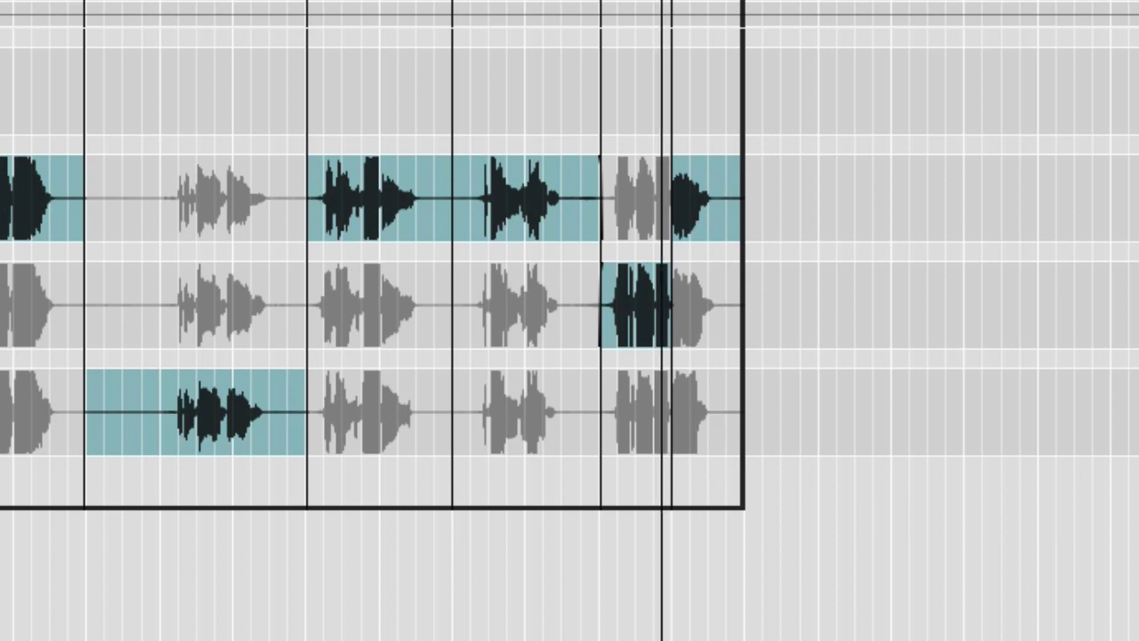
pyautogui.press('h')
pyautogui.press('h')
pyautogui.press('h')
pyautogui.press('h')
pyautogui.press('h')
pyautogui.press('h')
pyautogui.press('h')
pyautogui.press('h')
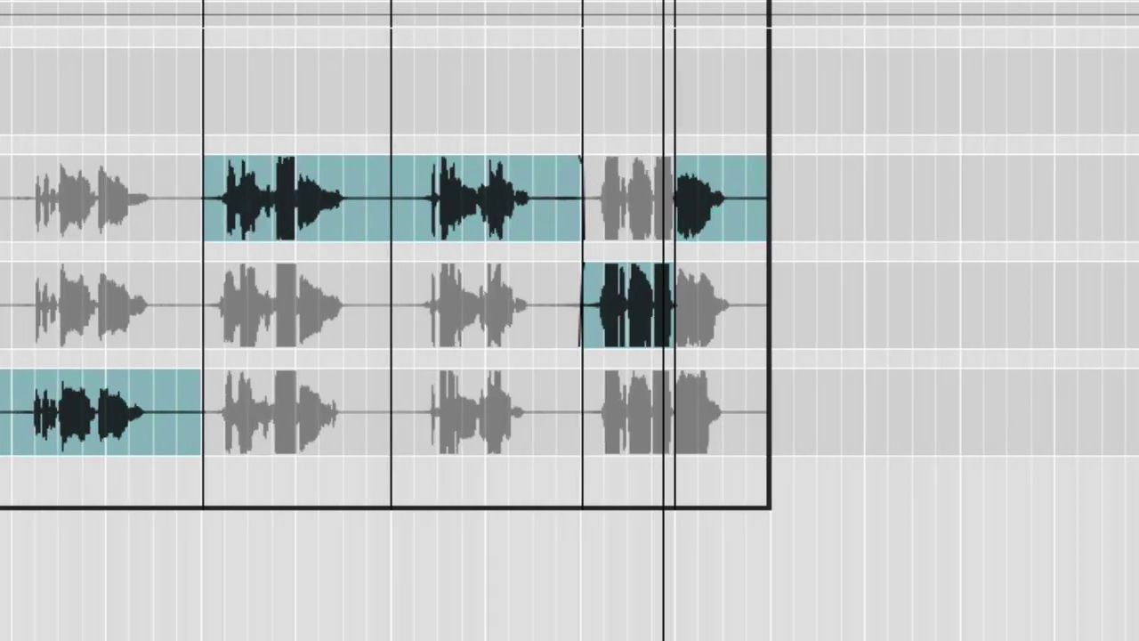
pyautogui.press('h')
pyautogui.press('h')
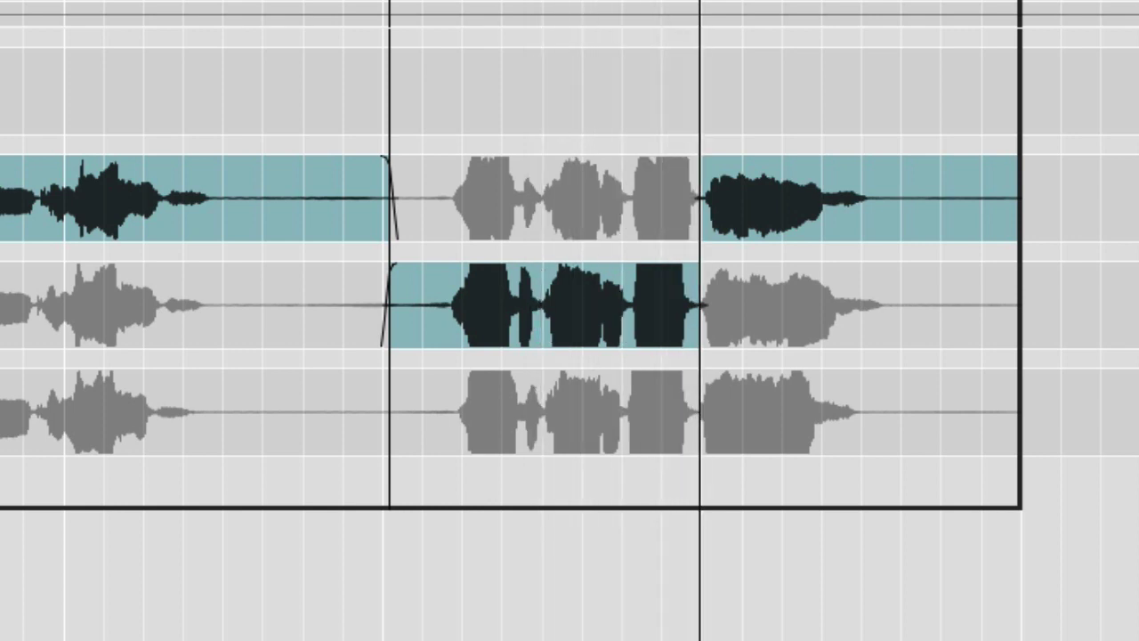
pyautogui.press('h')
pyautogui.press('h')
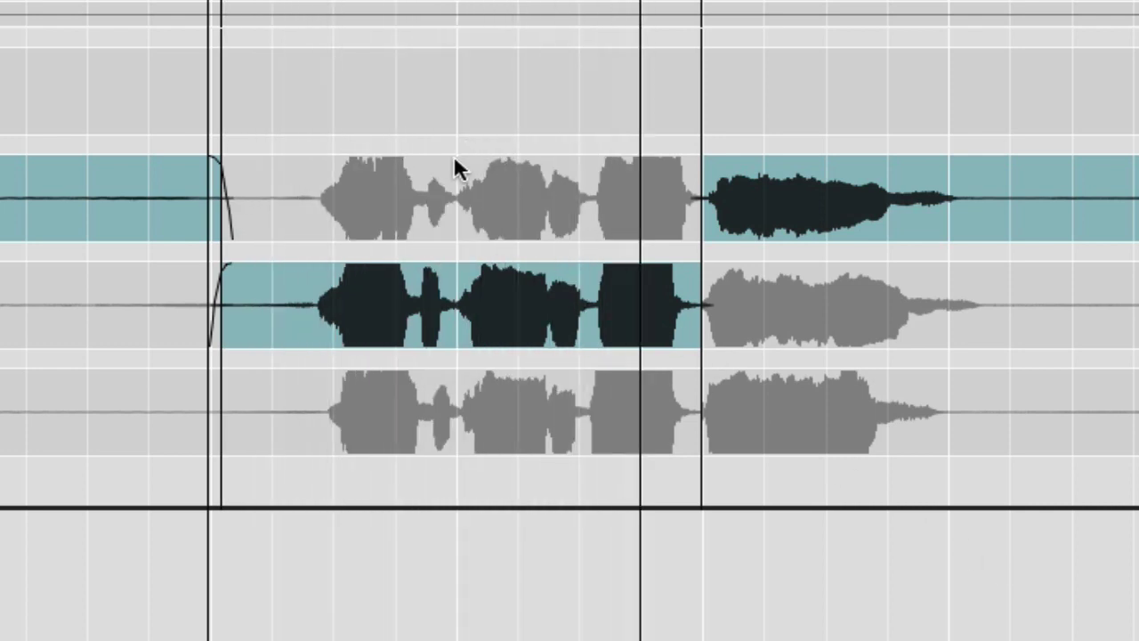
pyautogui.click(447, 183)
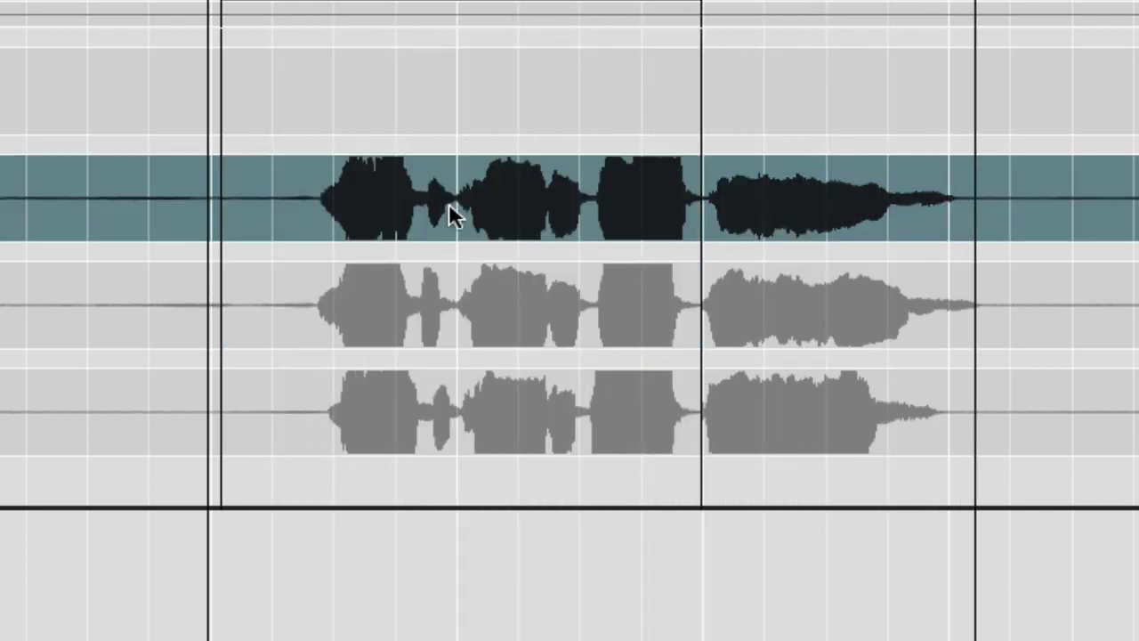
pyautogui.click(885, 405)
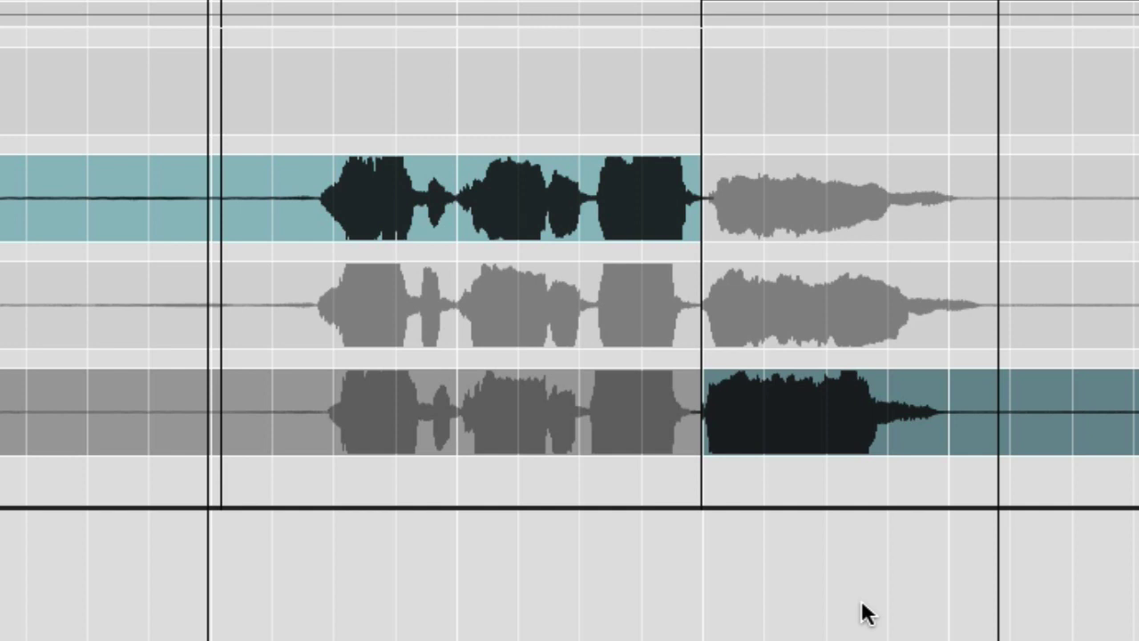
# Audition the phrase between bars 91 and 93 in the P3 BV comp and switch that segment to Take 4.
pyautogui.hscroll(-10, 864, 612)
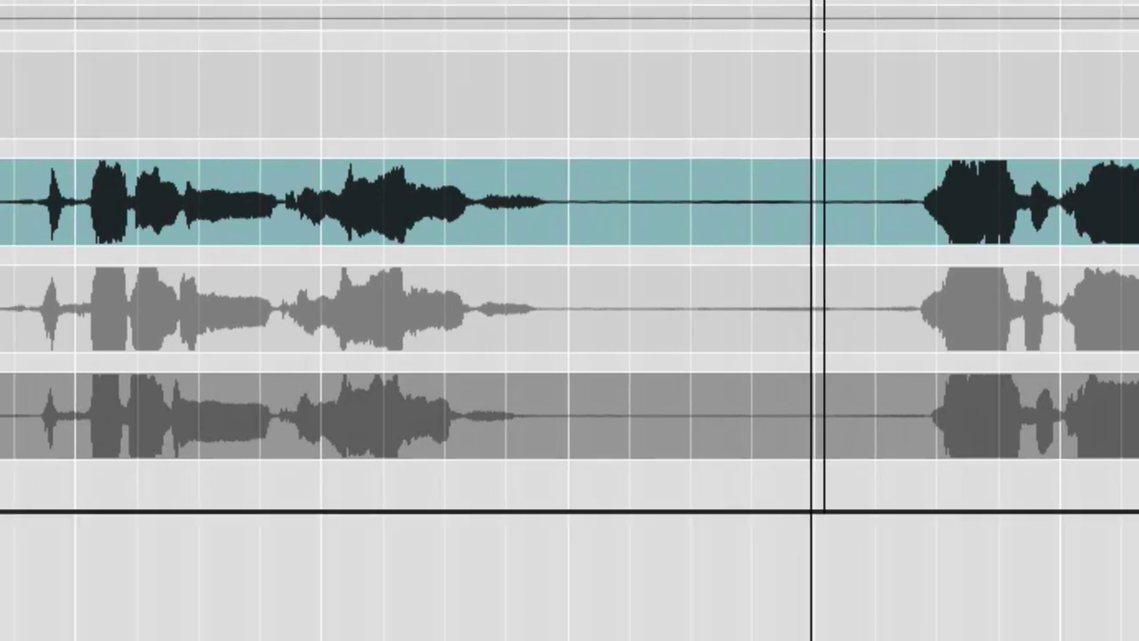
pyautogui.press('space')
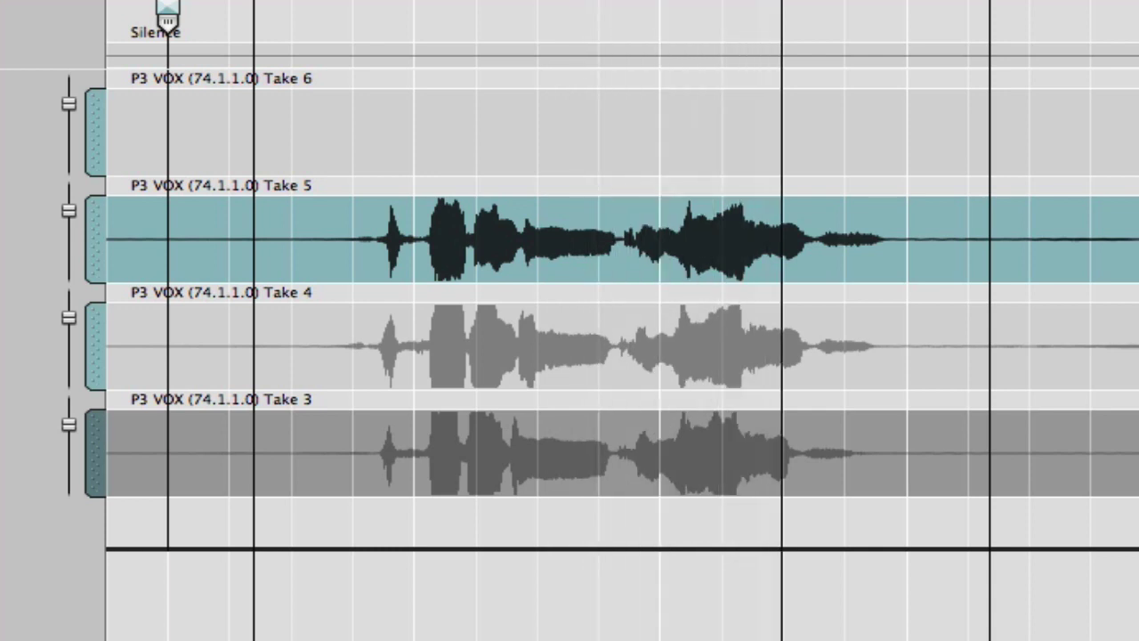
pyautogui.click(626, 324)
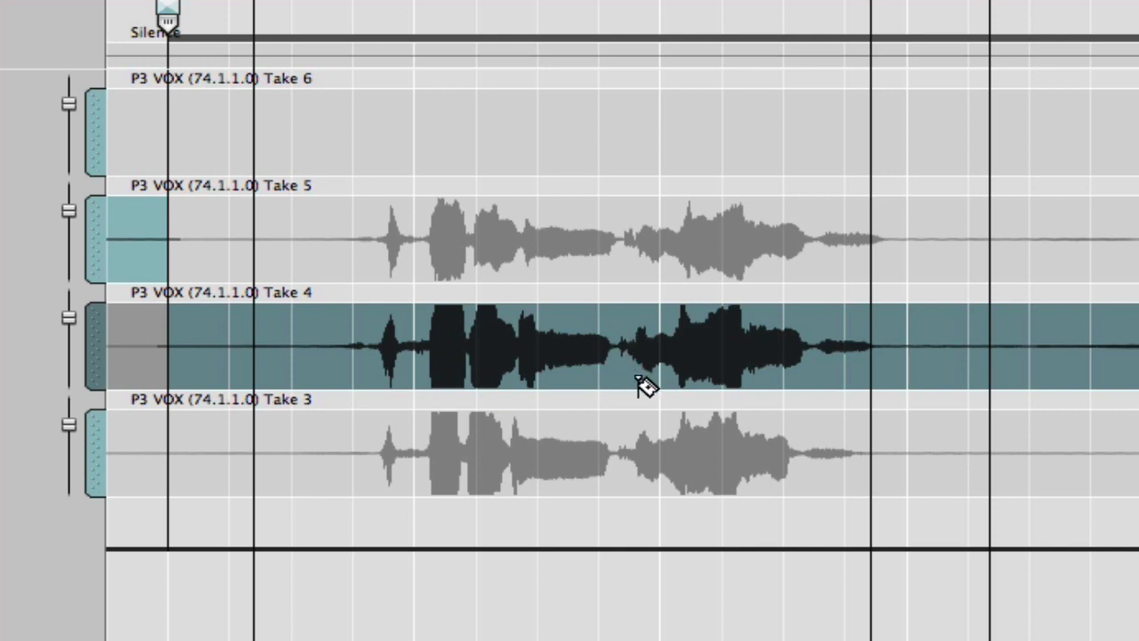
# Cut the Take 4 segment at 91.4.3.133 between its two parts, audition it and leave the comp editor.
pyautogui.scroll(6, 644, 385)
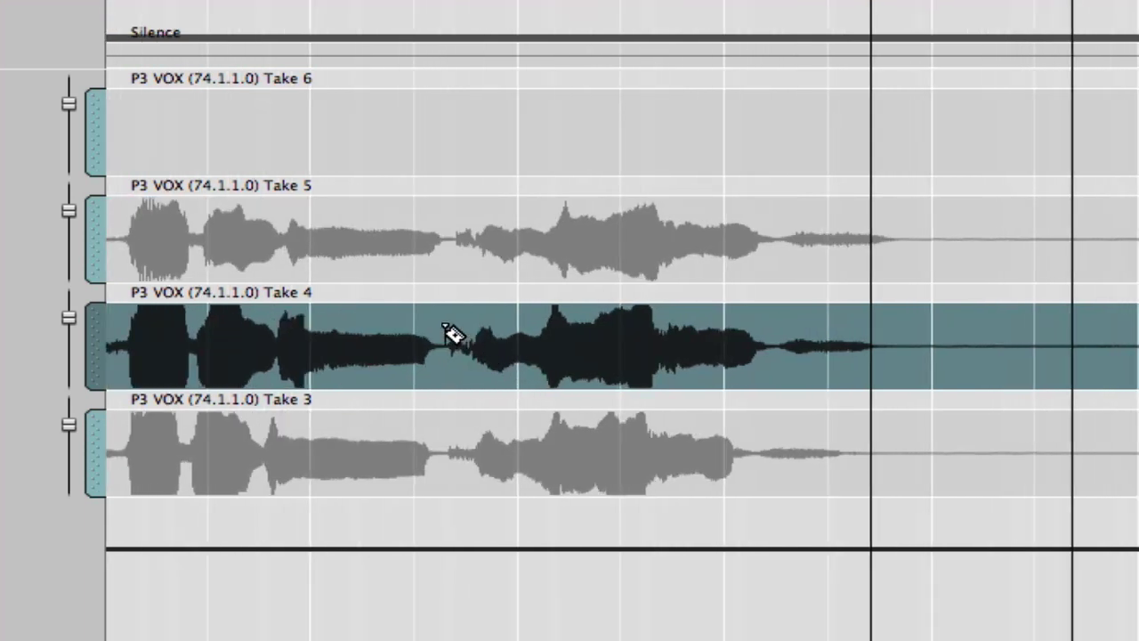
pyautogui.click(442, 332)
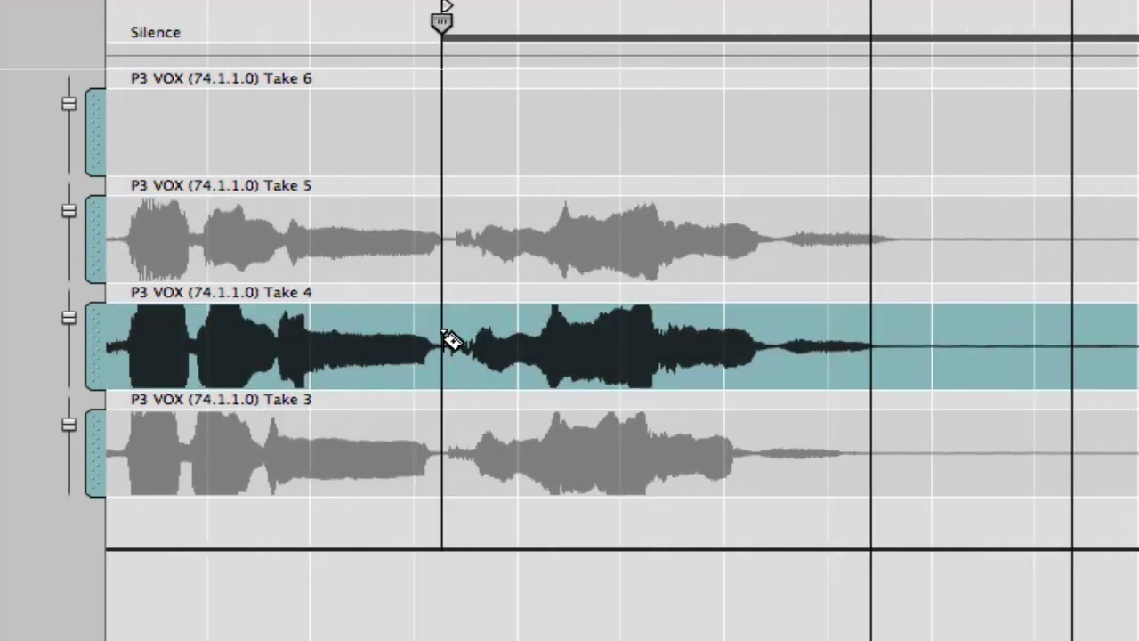
pyautogui.scroll(-6, 449, 340)
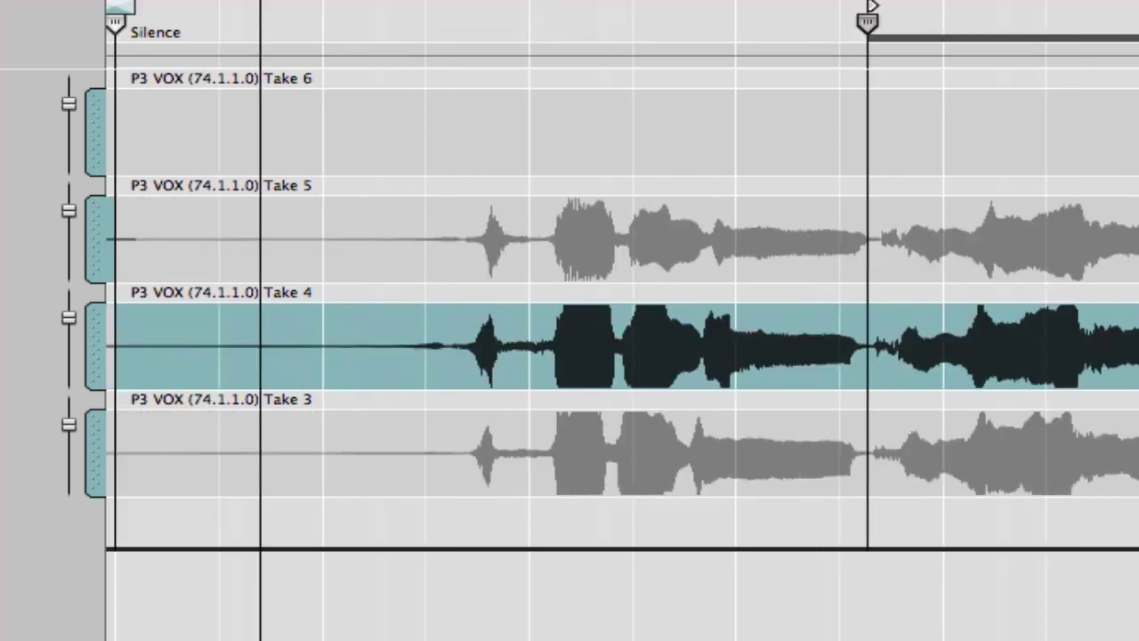
pyautogui.press('space')
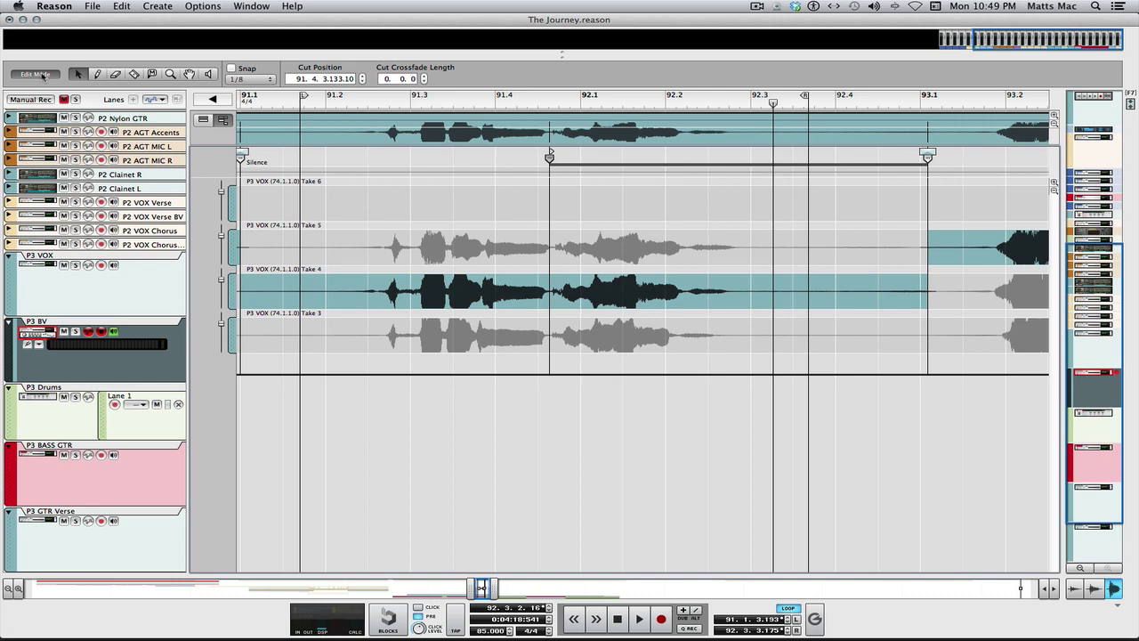
pyautogui.click(42, 75)
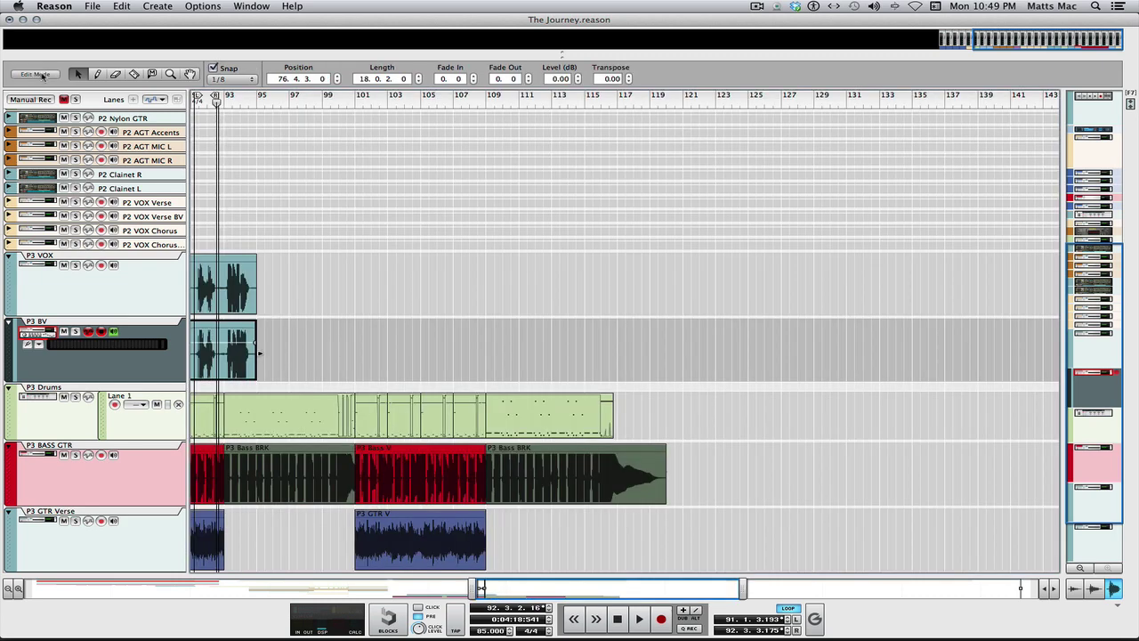
# Play back the P3 VOX and P3 BV clips together over the phrase in bars 91 and 92.
pyautogui.scroll(-1, 574, 280)
pyautogui.hscroll(-5, 574, 279)
pyautogui.scroll(-1, 574, 279)
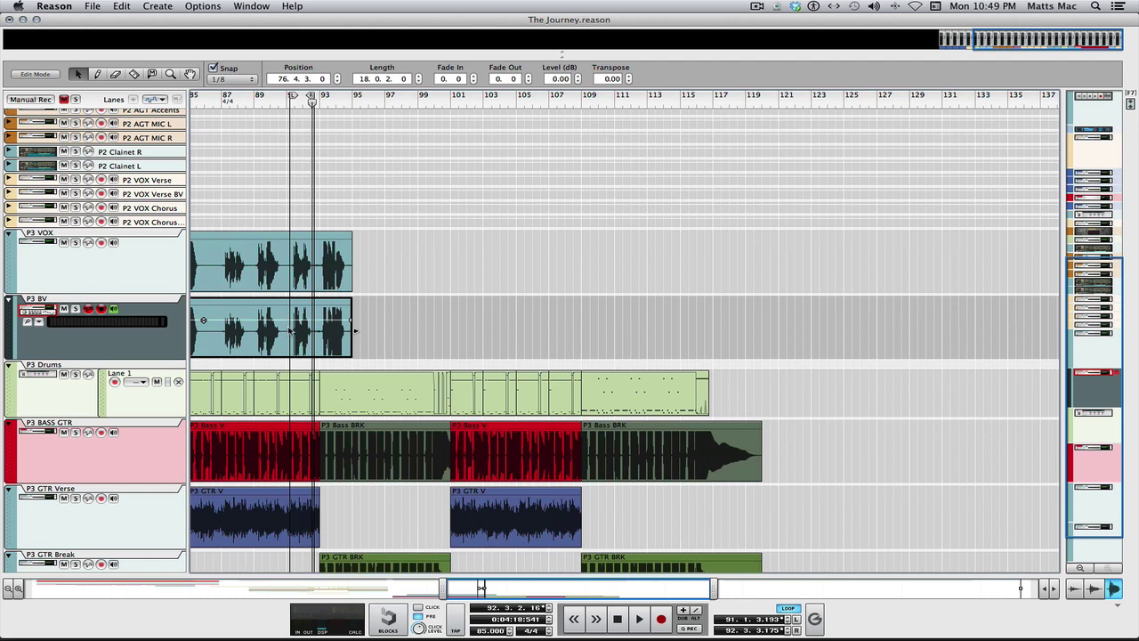
pyautogui.scroll(1, 316, 354)
pyautogui.scroll(5, 316, 354)
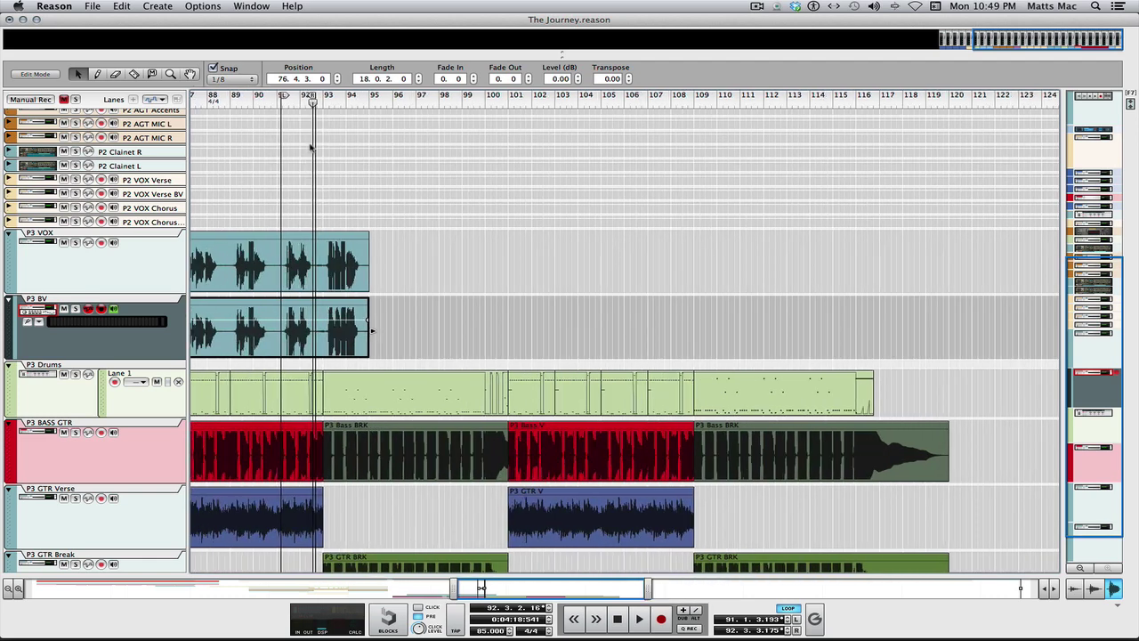
pyautogui.scroll(4, 280, 212)
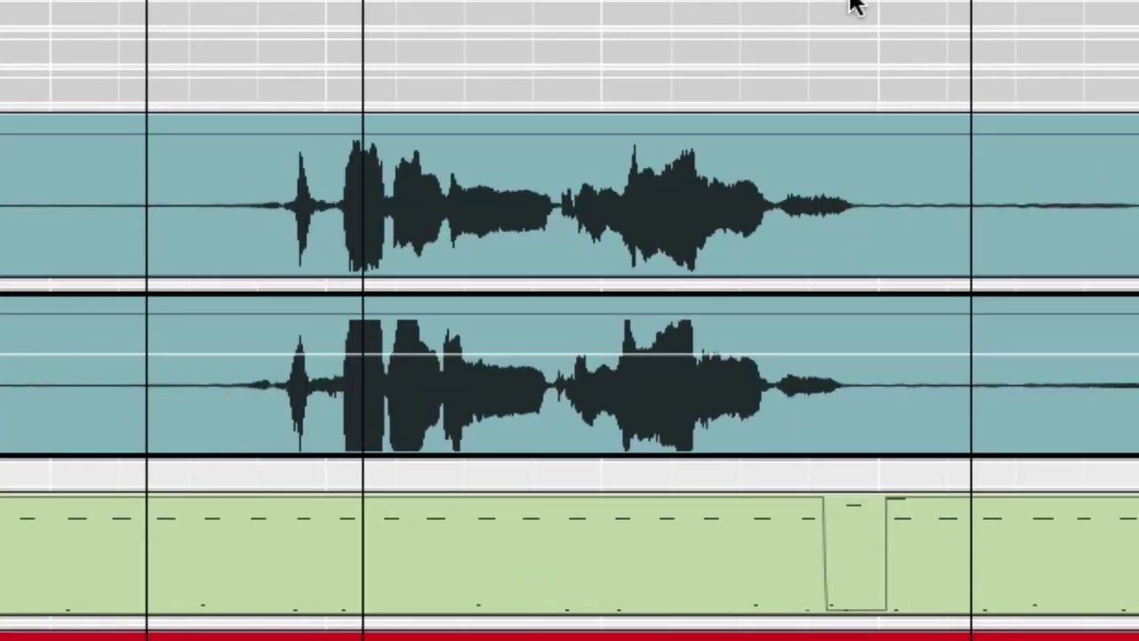
pyautogui.press('space')
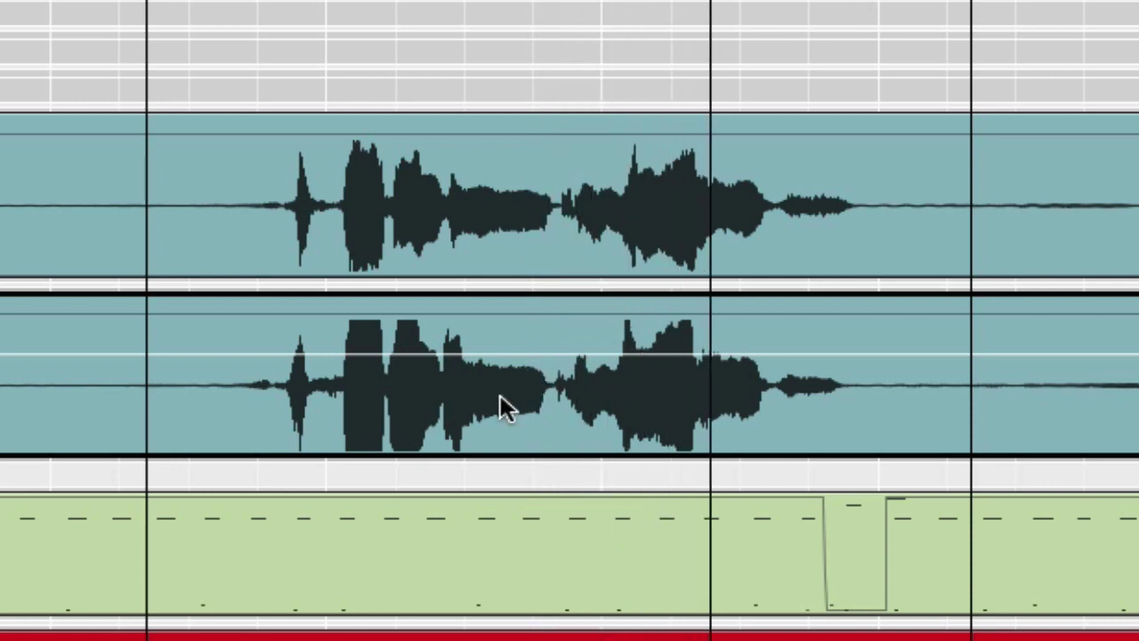
# Split the P3 BV clip without snapping before the bar 91 phrase, inside its first half, and at the gap before its second half.
pyautogui.press('5')
pyautogui.click(561, 386)
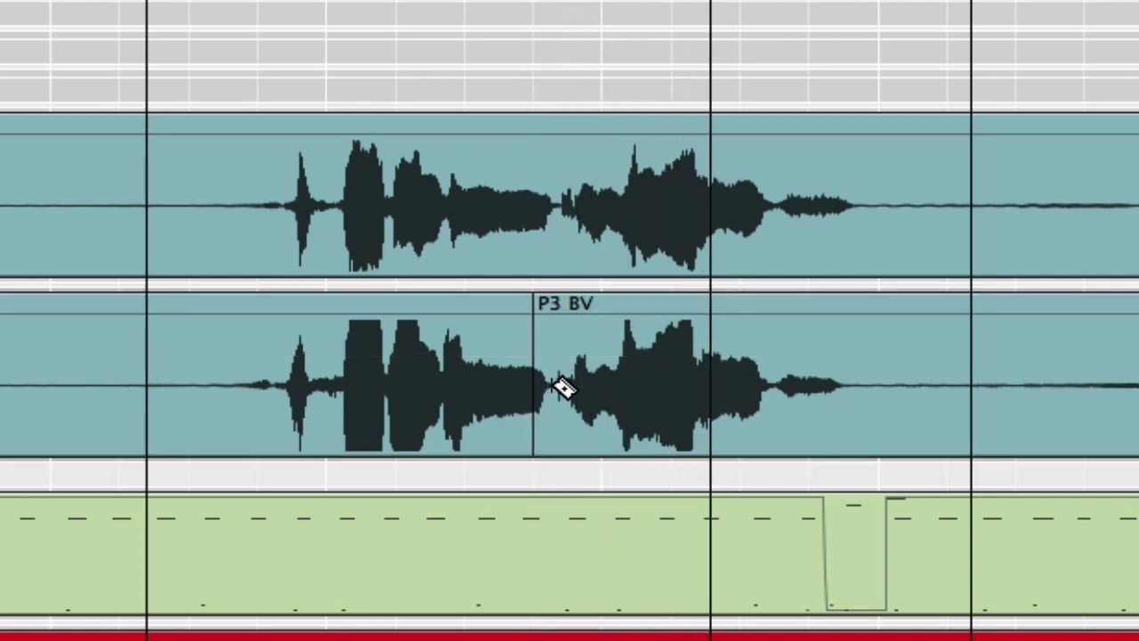
pyautogui.hotkey('ctrl', 'z')
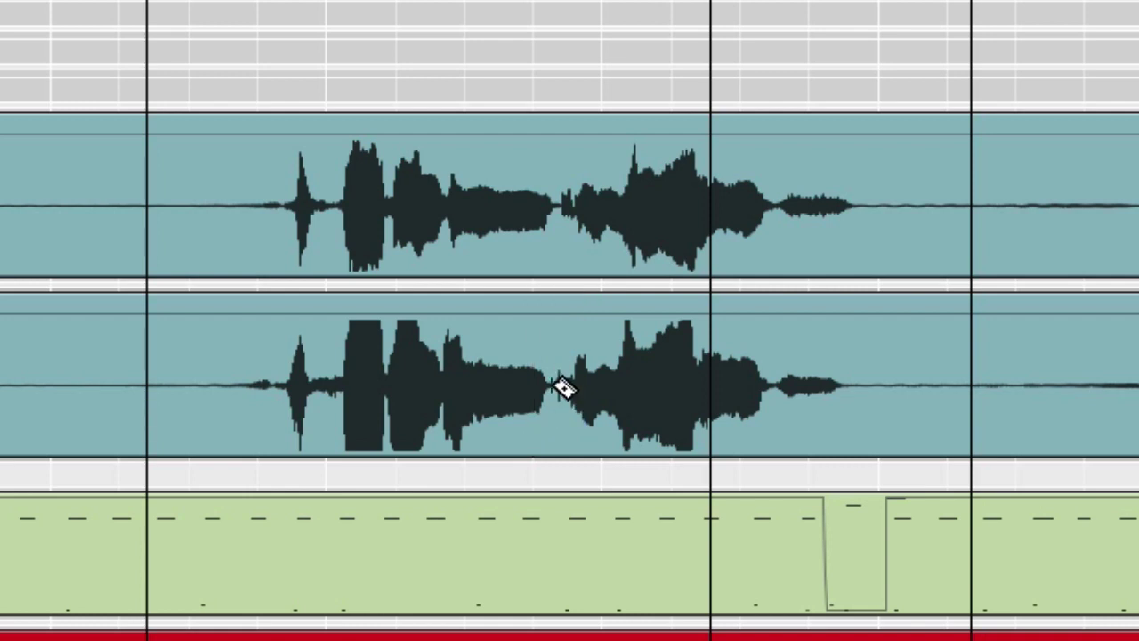
pyautogui.click(560, 386)
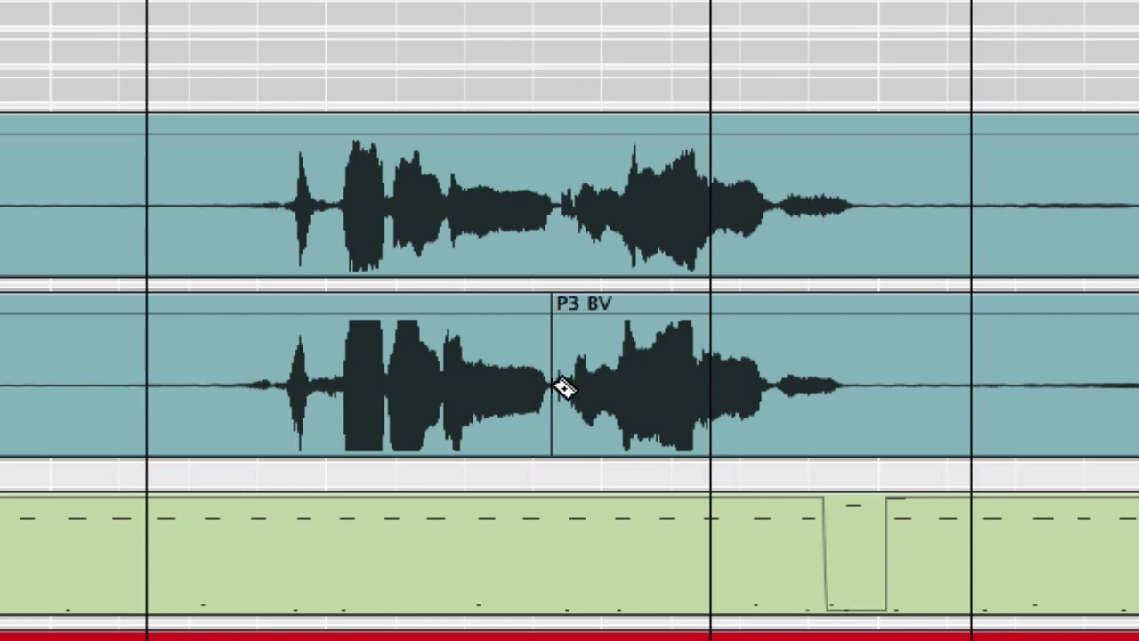
pyautogui.click(231, 387)
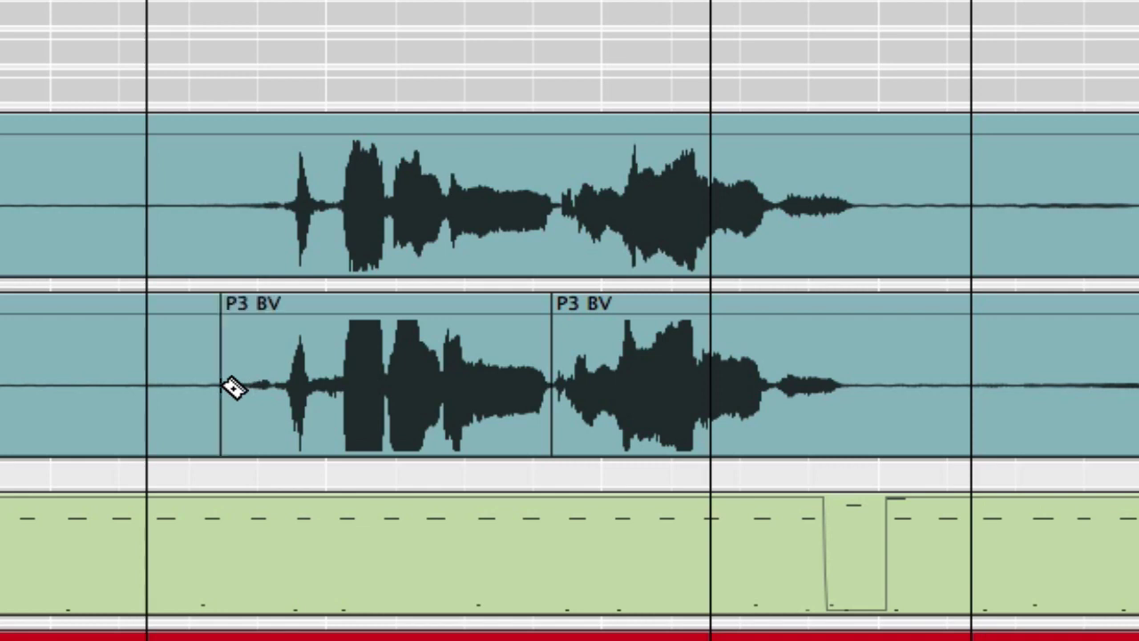
pyautogui.click(361, 416)
# Delete the P3 BV pieces covering the first half of the bar 91 phrase and play the passage back.
pyautogui.press('1')
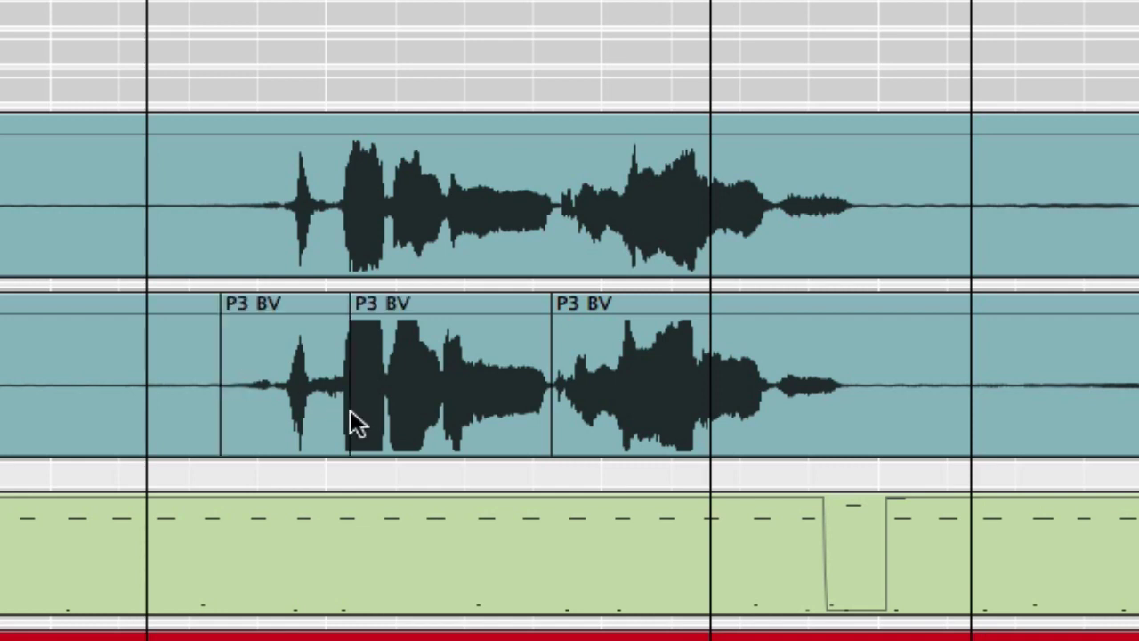
pyautogui.click(303, 411)
pyautogui.press('Delete')
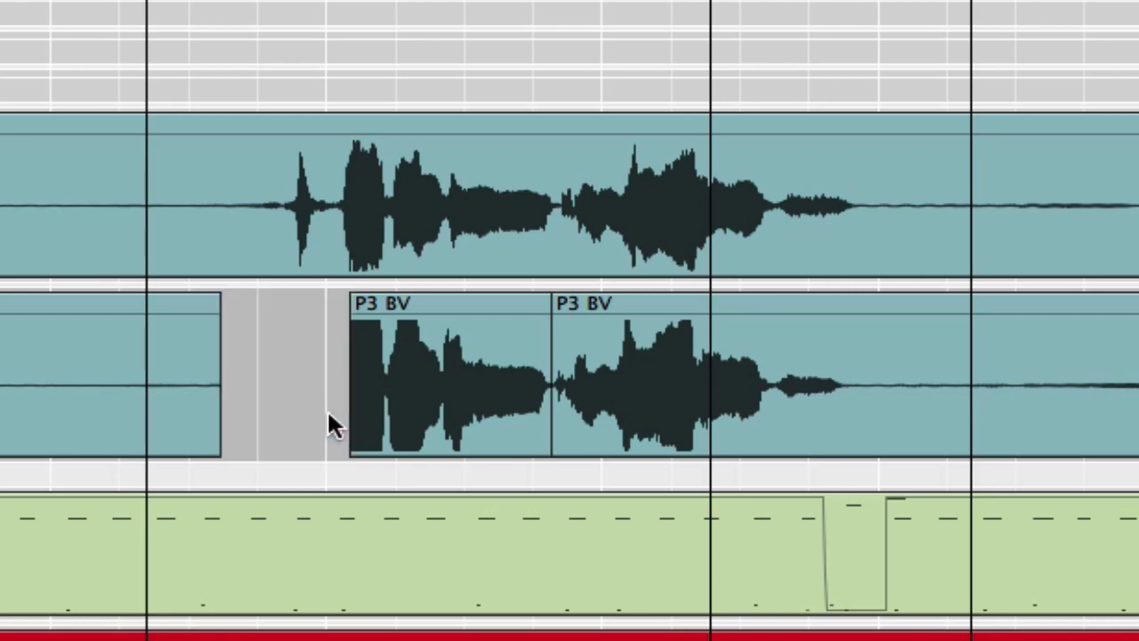
pyautogui.click(422, 423)
pyautogui.press('Delete')
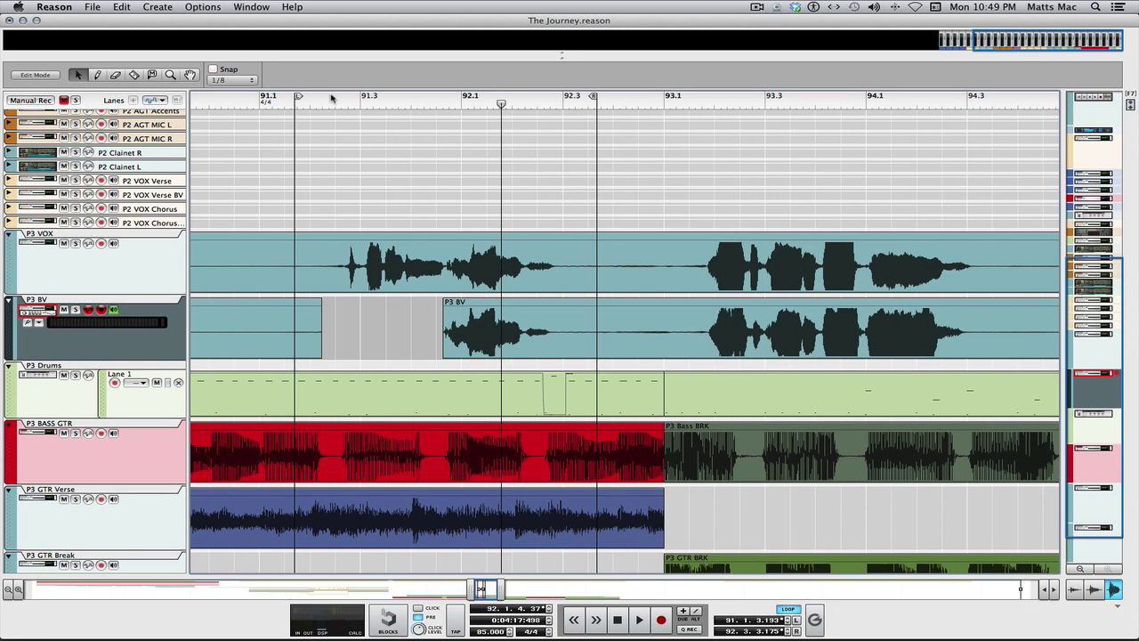
pyautogui.press('space')
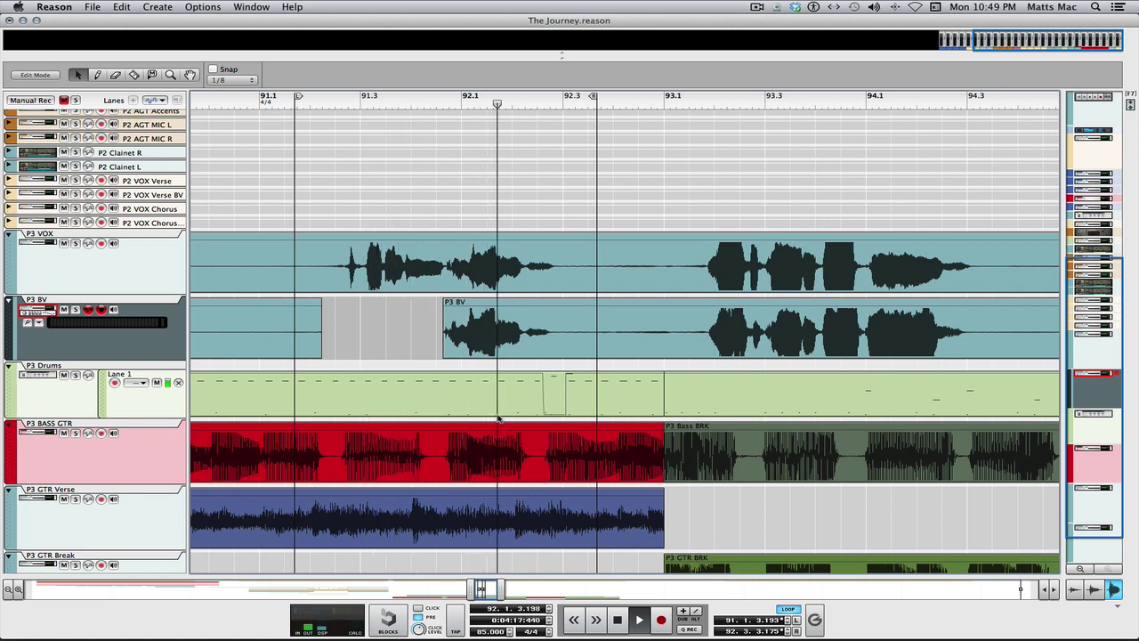
pyautogui.press('space')
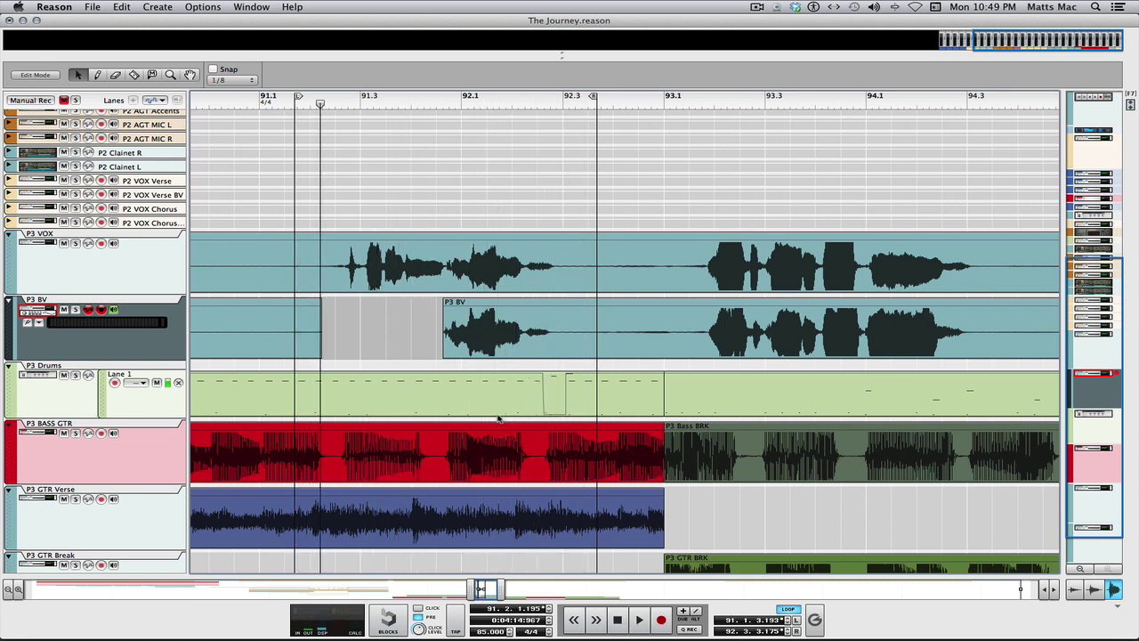
# Delete the long P3 BV clip ahead of the gap at bar 91.
pyautogui.hscroll(-8, 387, 332)
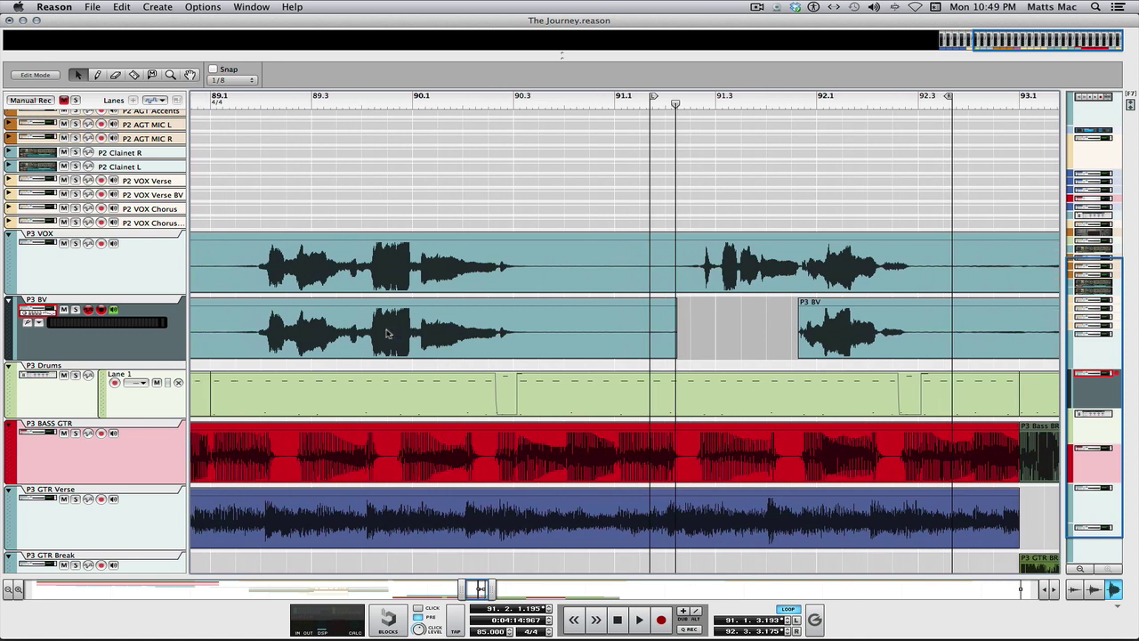
pyautogui.click(388, 334)
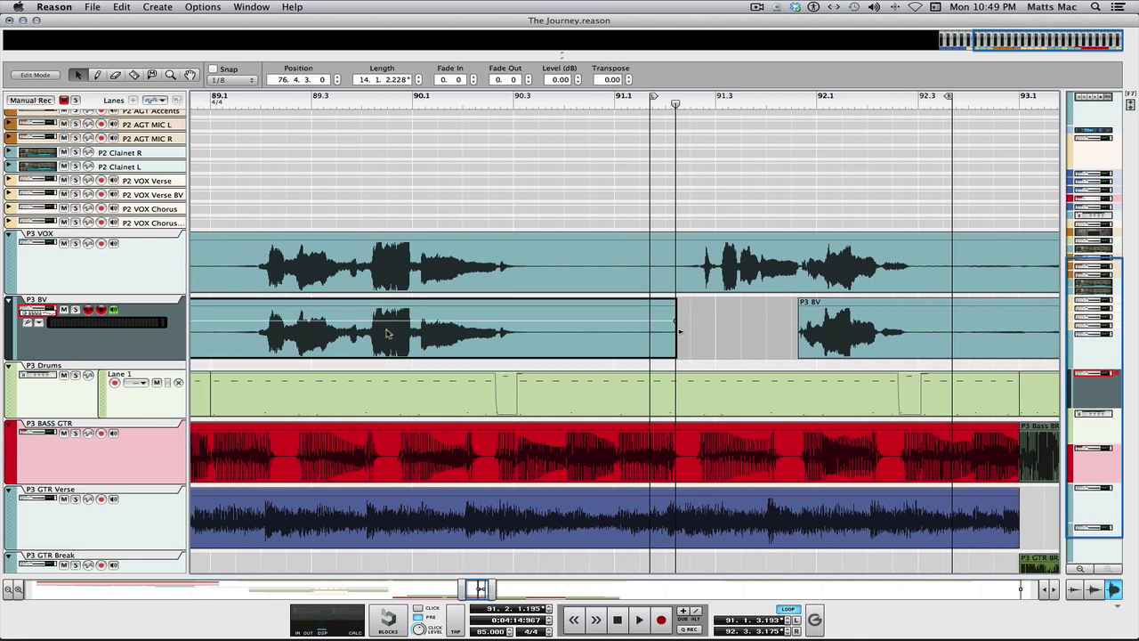
pyautogui.scroll(-10, 387, 333)
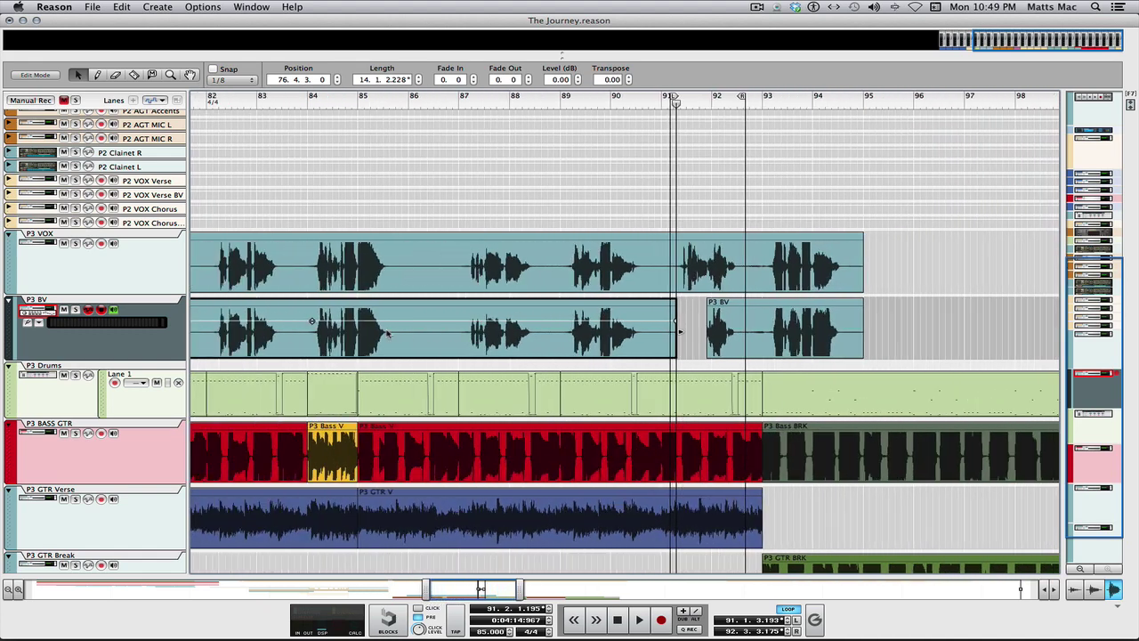
pyautogui.scroll(-4, 387, 334)
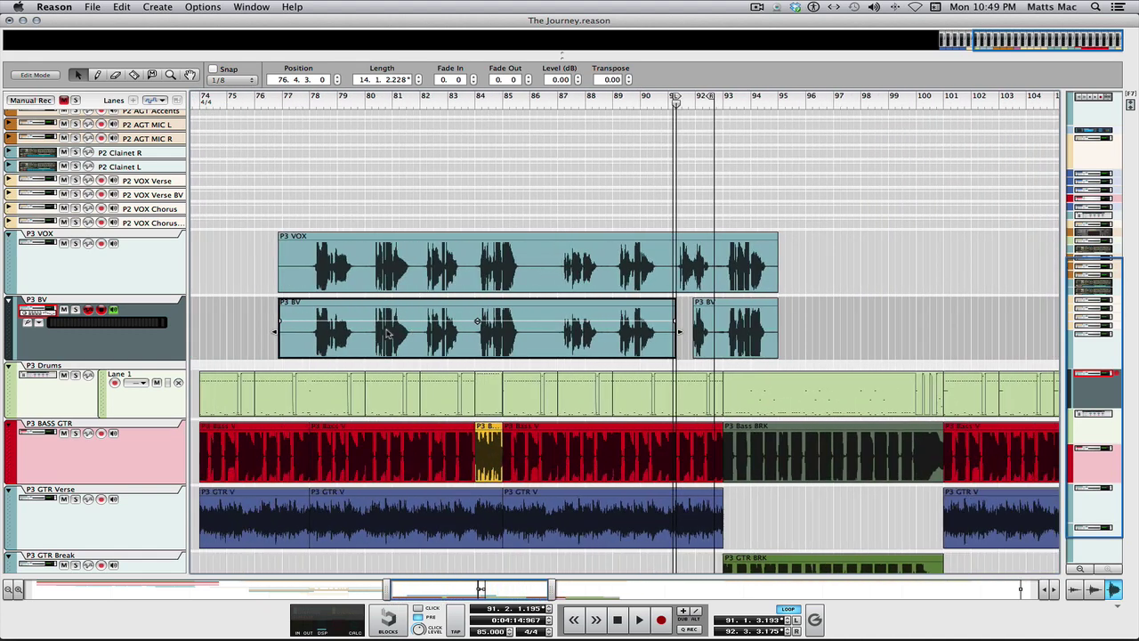
pyautogui.scroll(-1, 387, 334)
pyautogui.press('Delete')
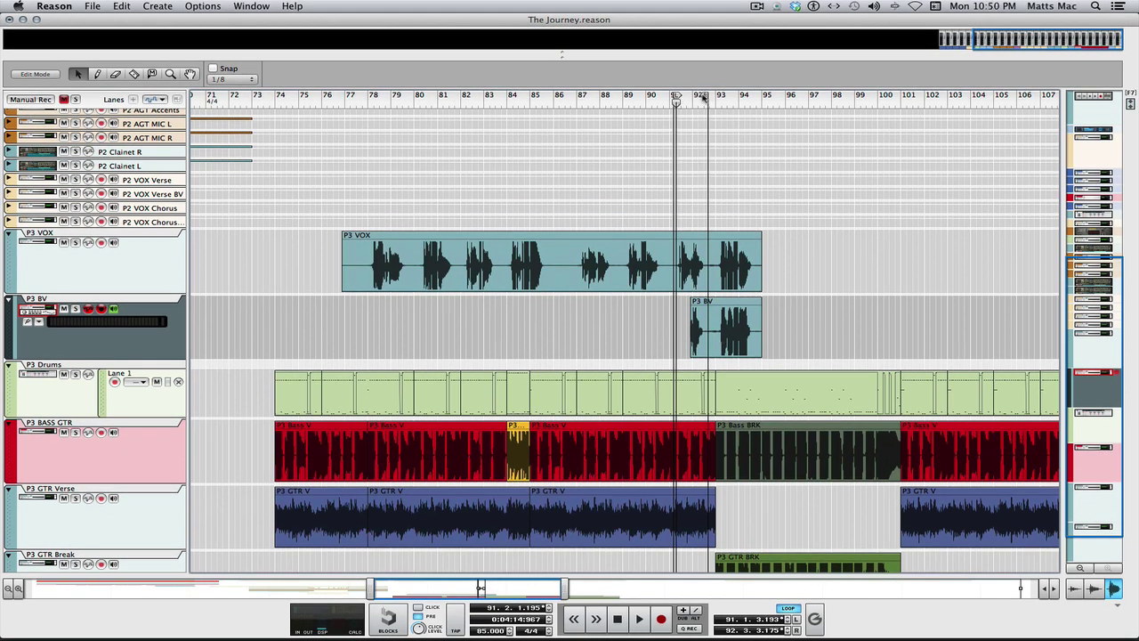
# Extend the loop's end to about bar 95 and play back the vocals in the loop and from about bar 76.
pyautogui.moveTo(704, 96); pyautogui.dragTo(763, 97)
pyautogui.press('space')
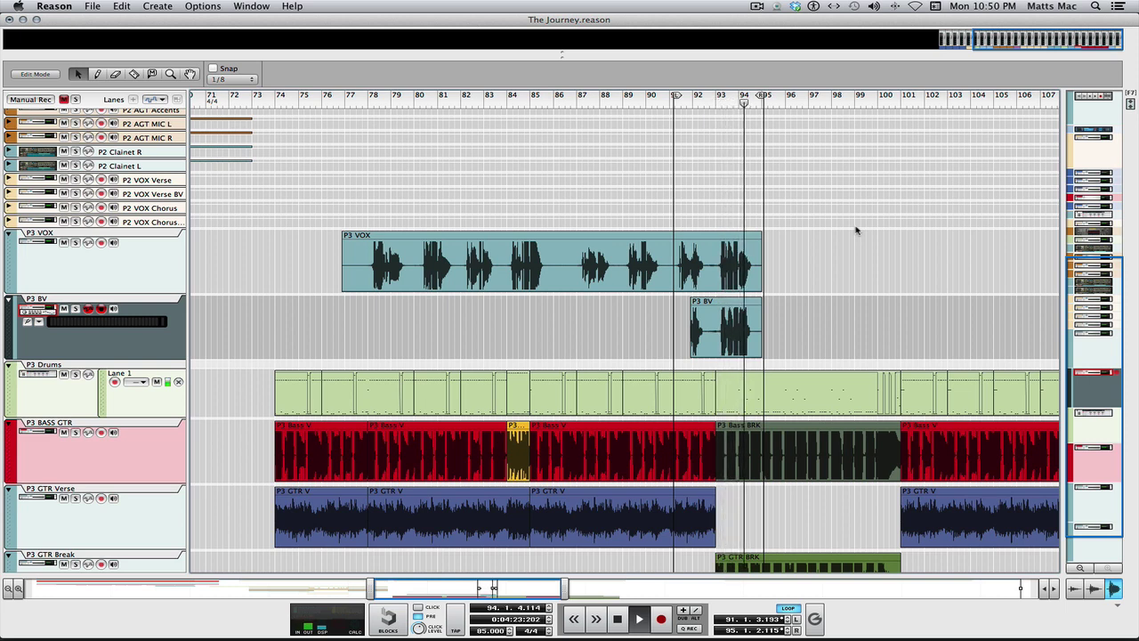
pyautogui.press('space')
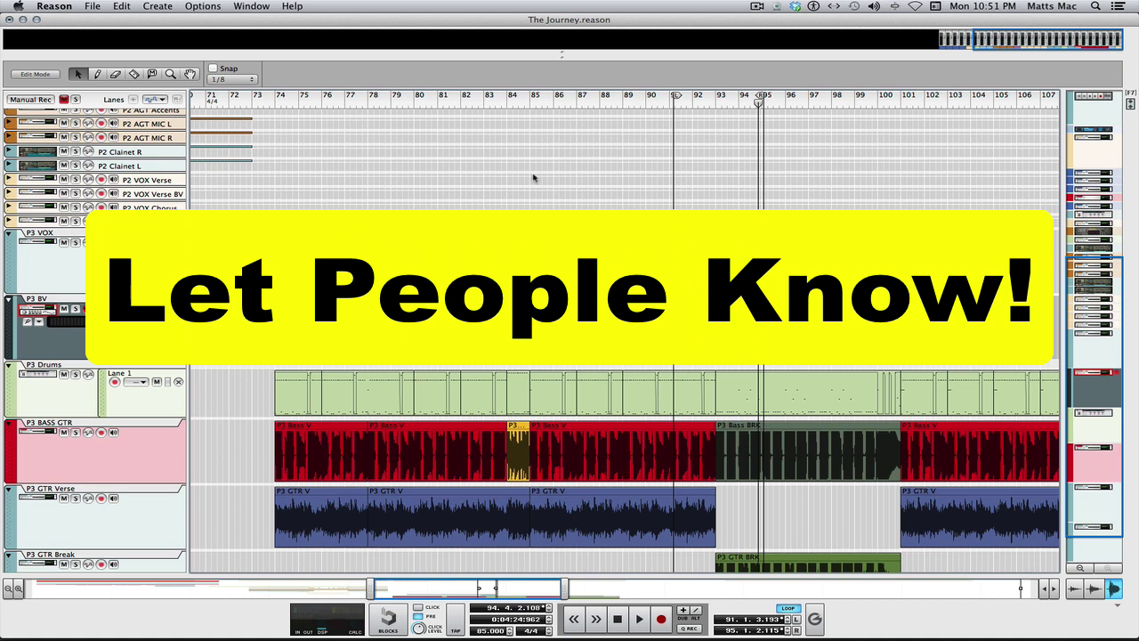
pyautogui.click(333, 101)
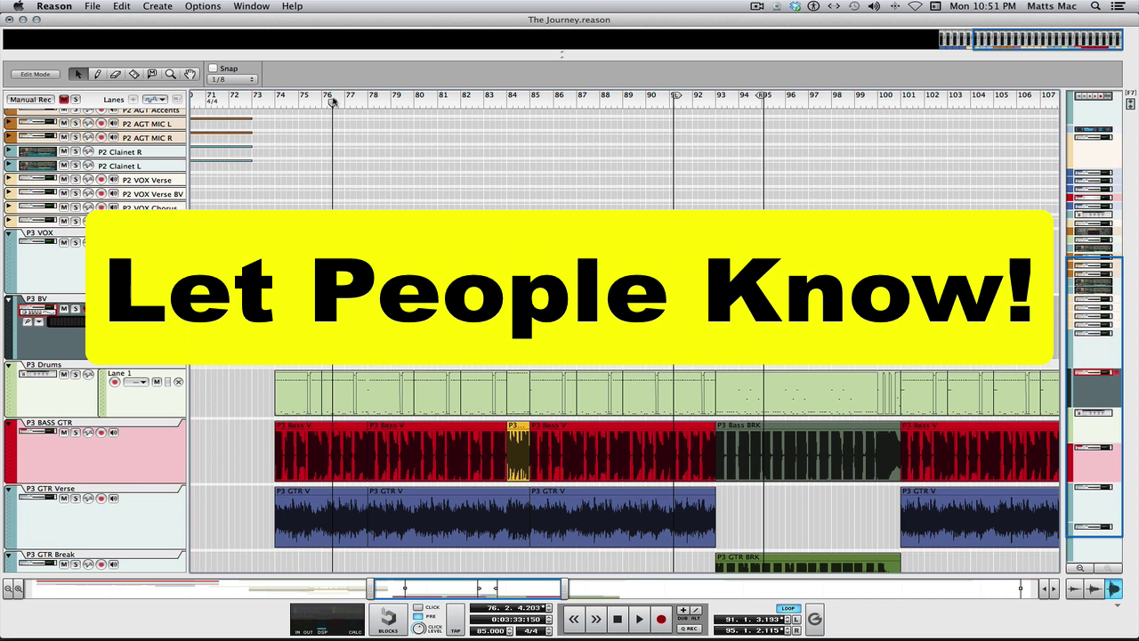
pyautogui.press('space')
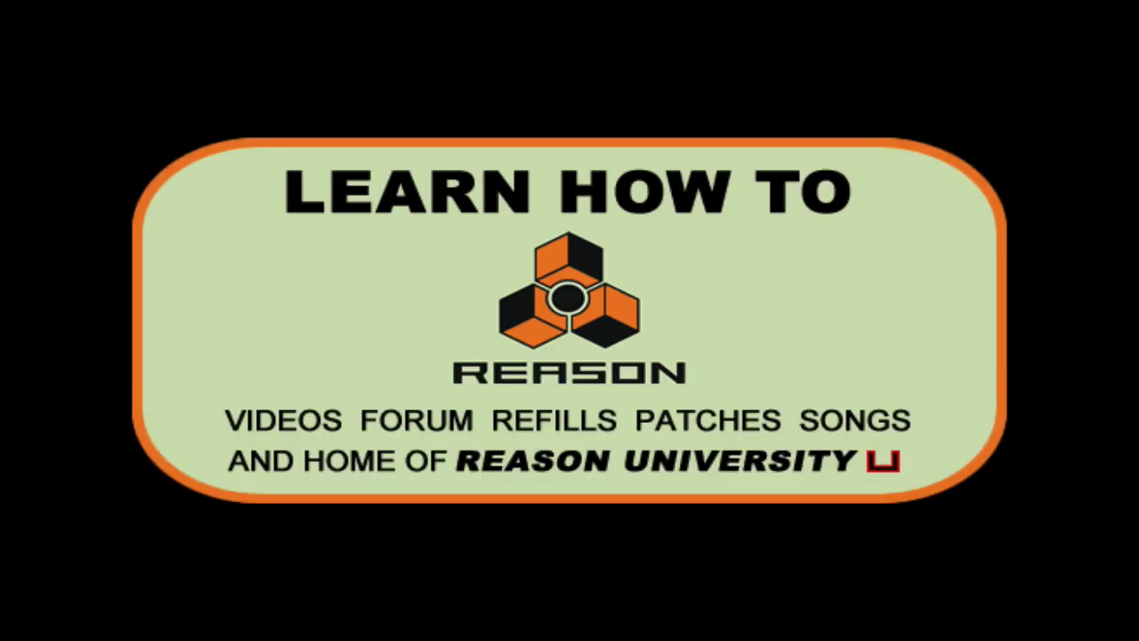